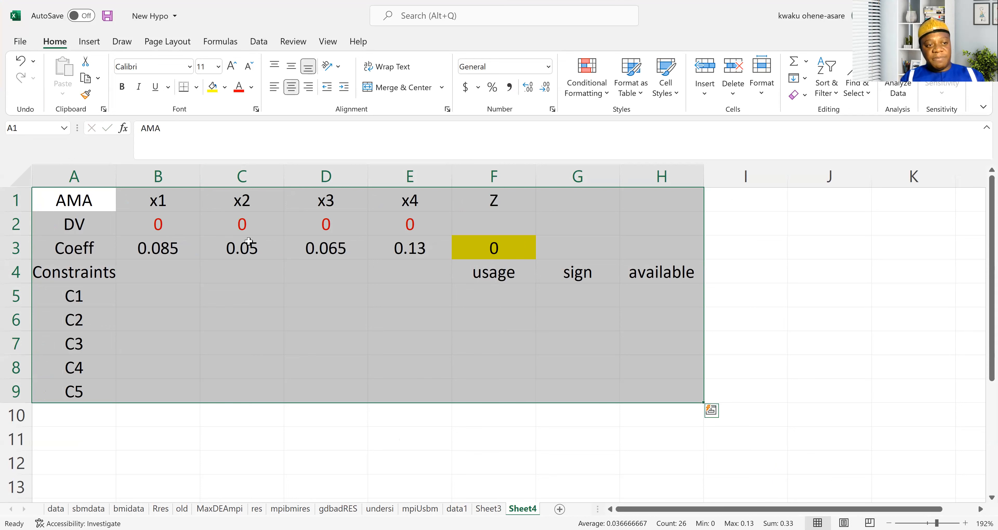
# - Check the first constraint on the Complete LPP slide in Acrobat Reader and enter 1 as C1's x1 coefficient in Excel
pyautogui.click(248, 251)
pyautogui.click(166, 287)
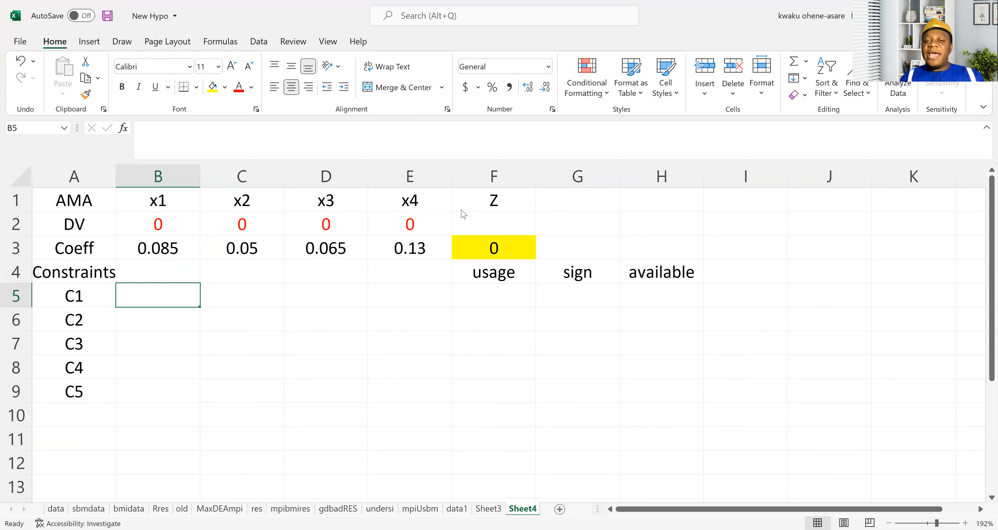
pyautogui.hotkey('alt', 'Tab')
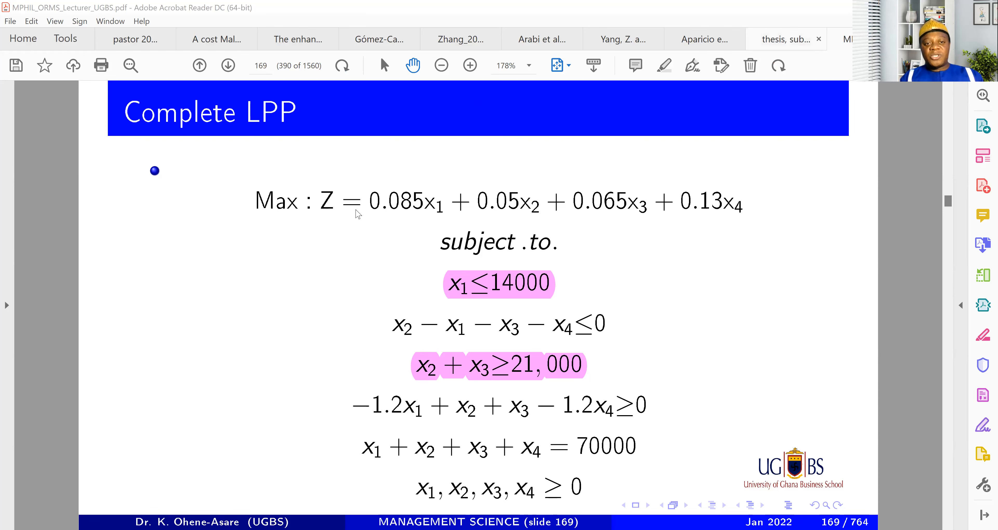
pyautogui.hotkey('alt', 'Tab')
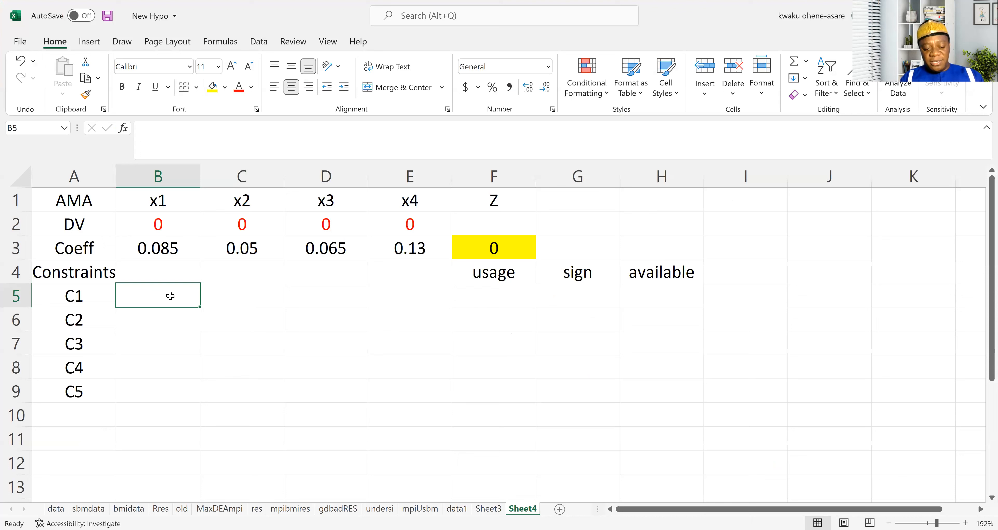
pyautogui.write('1')
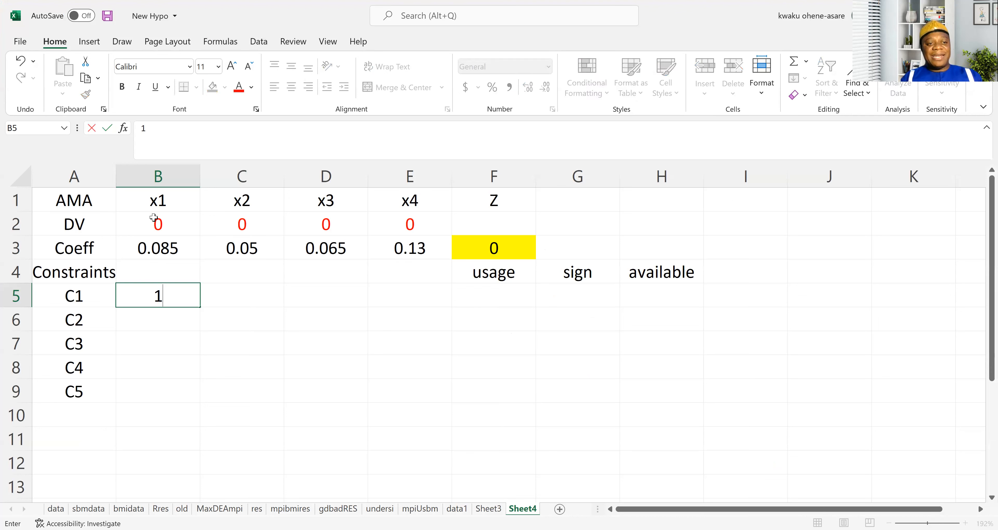
pyautogui.press('Return')
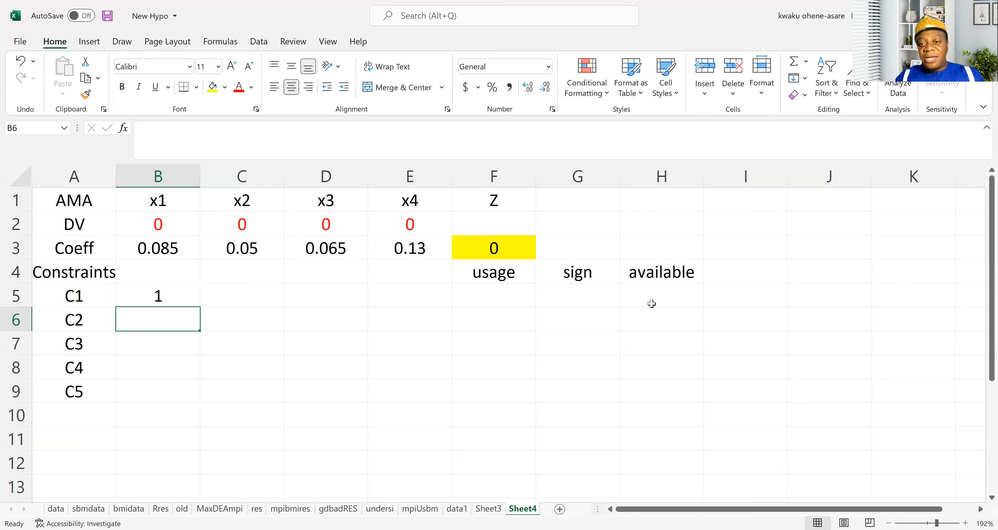
# - Enter 14000 as the available amount and <= as the sign for constraint C1
pyautogui.click(646, 289)
pyautogui.write('14000')
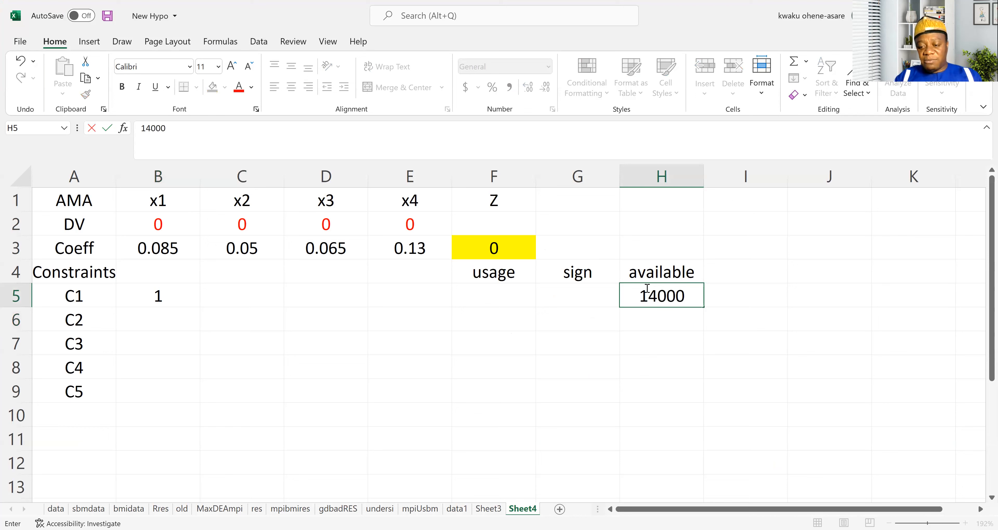
pyautogui.press('Return')
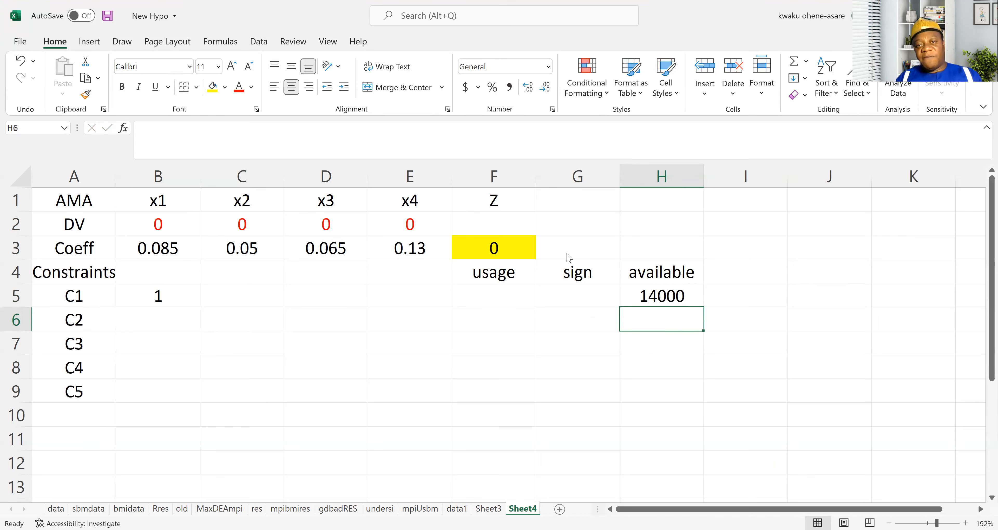
pyautogui.click(578, 296)
pyautogui.write('<=')
# - Enter the C2 coefficients -1, 1, -1 and -1 for x1 through x4
pyautogui.click(168, 319)
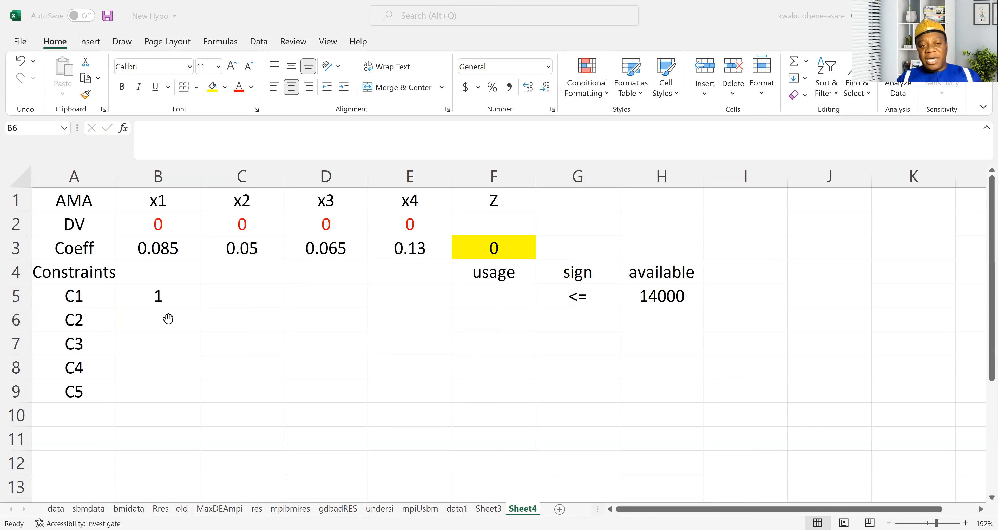
pyautogui.click(151, 317)
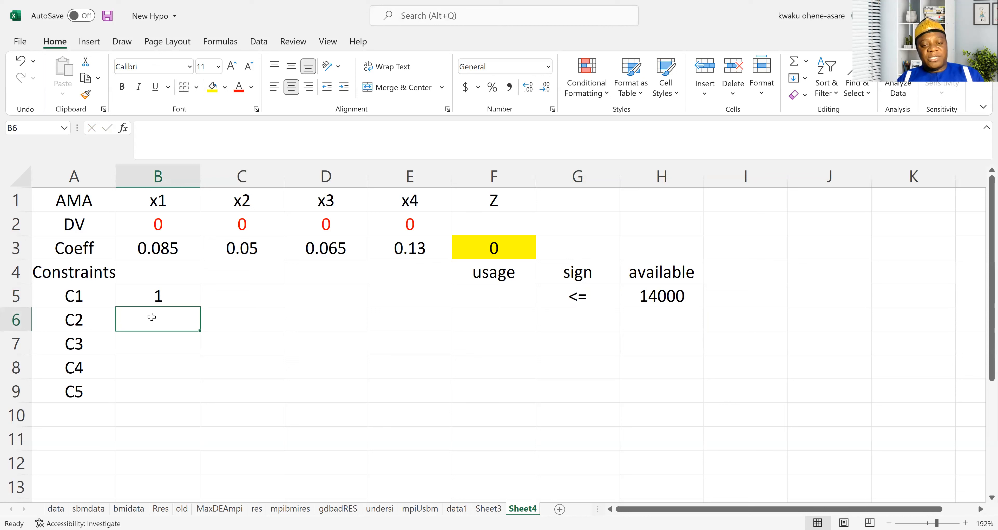
pyautogui.click(151, 317)
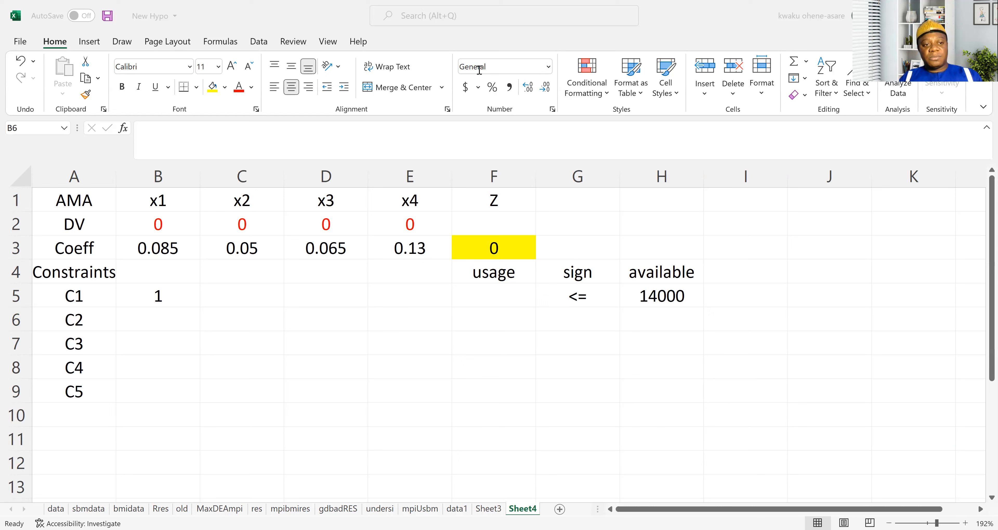
pyautogui.click(162, 318)
pyautogui.write('-1')
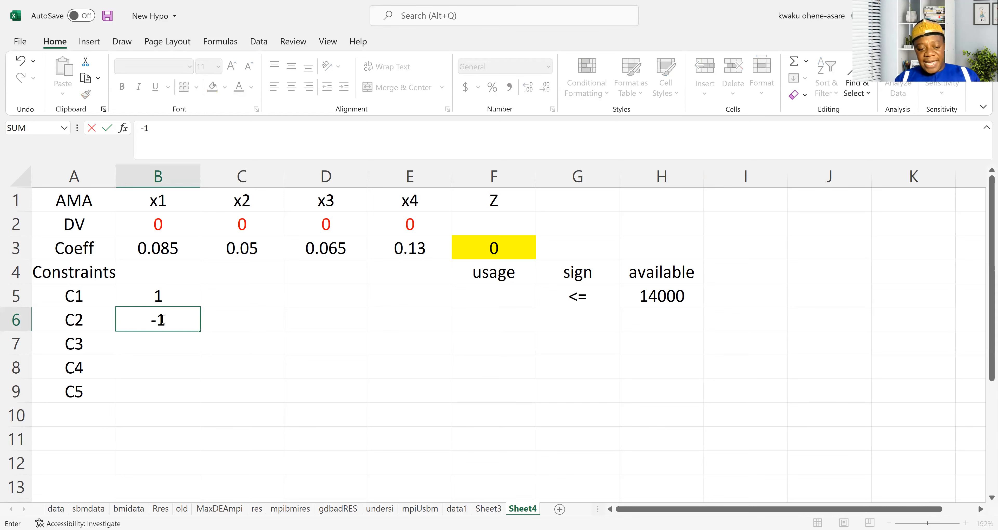
pyautogui.press('Tab')
pyautogui.write('1')
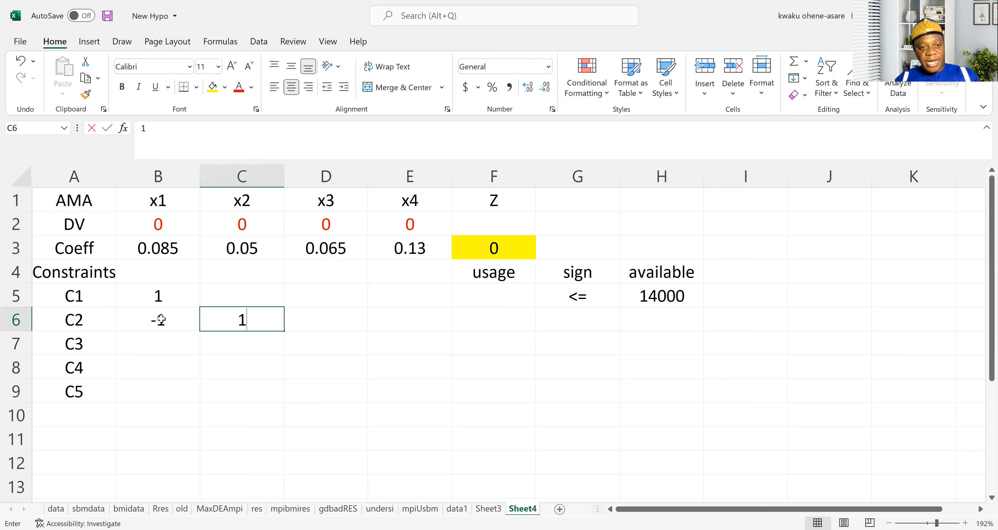
pyautogui.press('Tab')
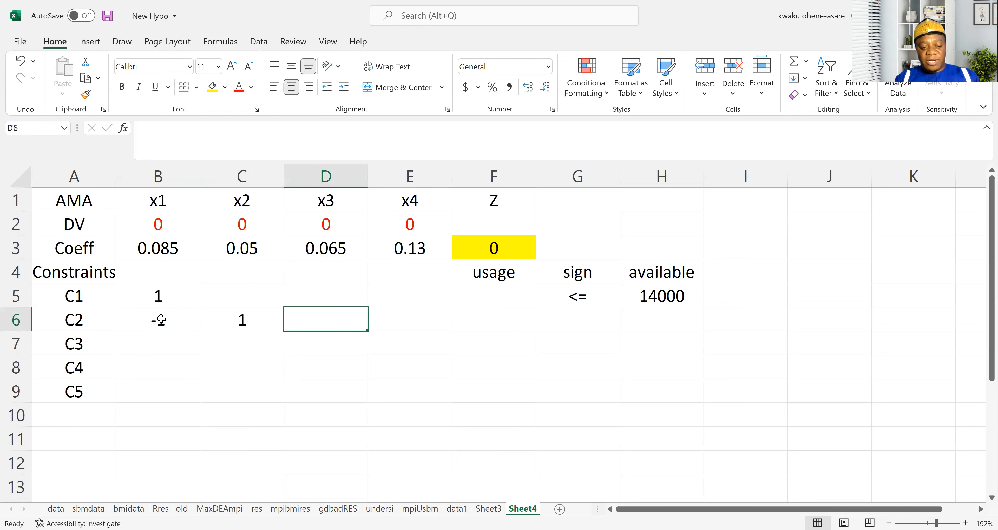
pyautogui.write('-1')
pyautogui.press('Tab')
pyautogui.write('-1')
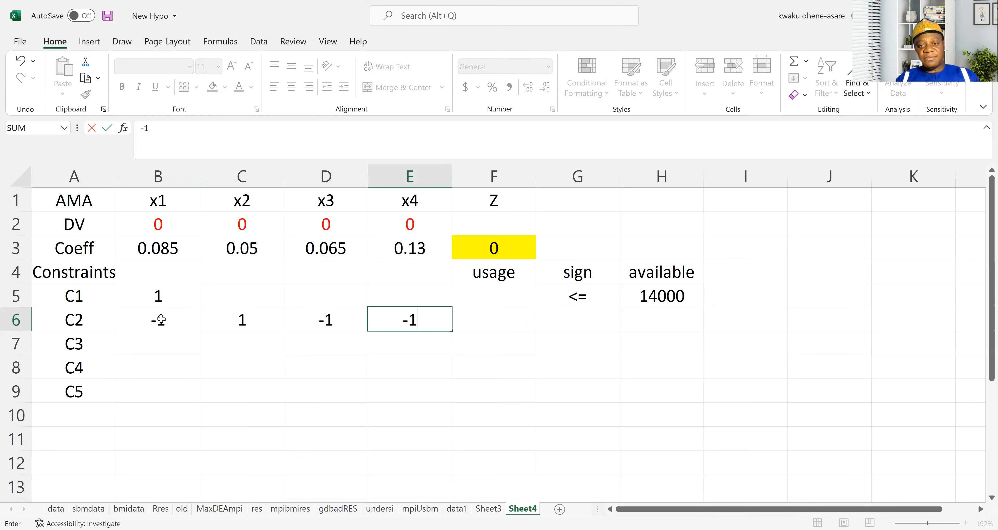
pyautogui.press('Tab')
# - Complete constraint C2 with the sign <= and an available amount of 0
pyautogui.press('Tab')
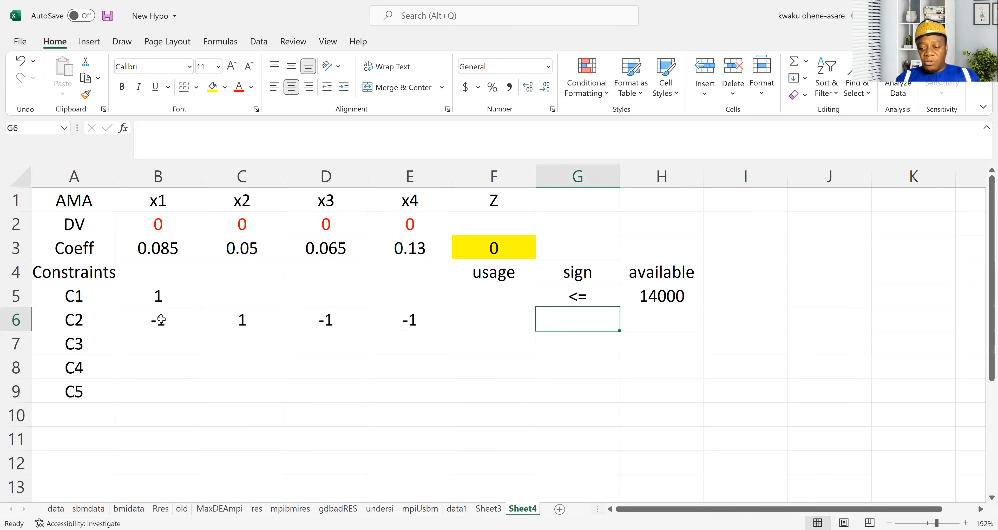
pyautogui.write('<=')
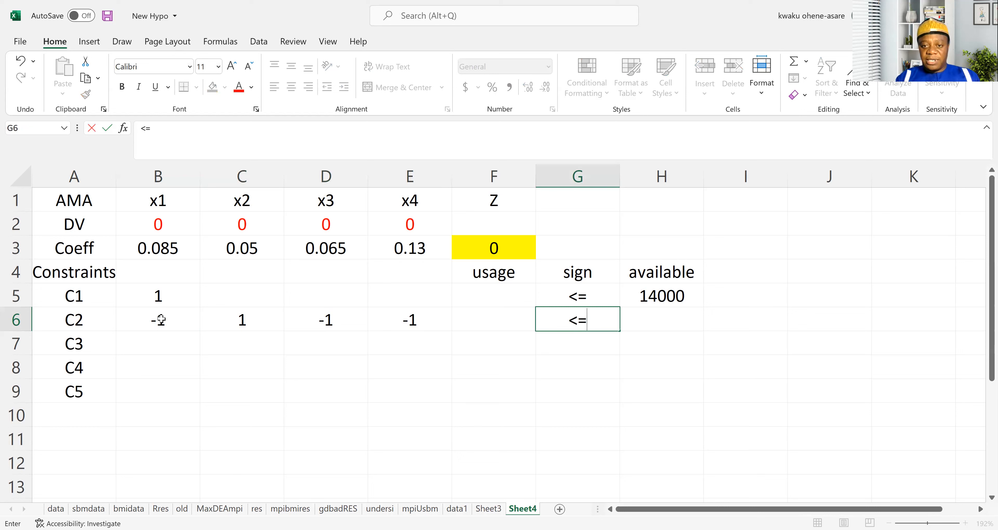
pyautogui.press('Tab')
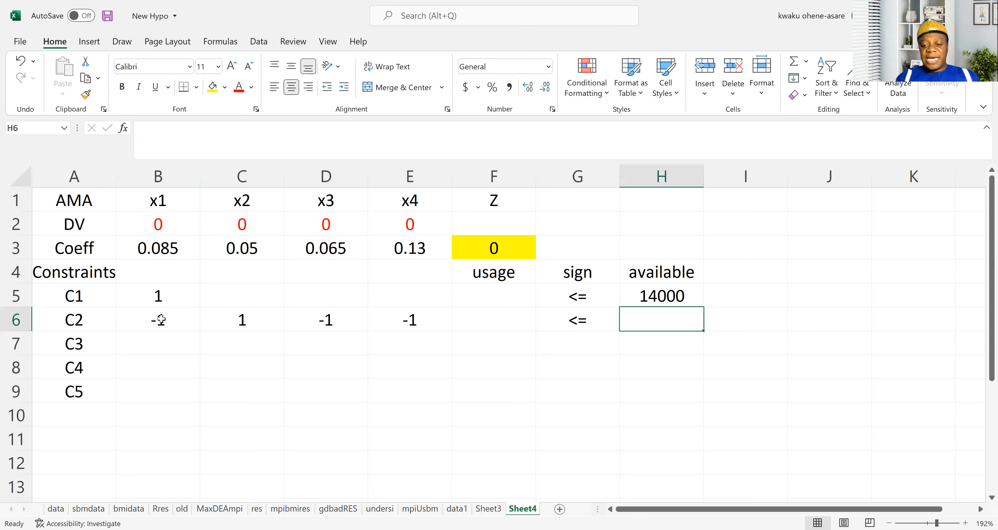
pyautogui.write('0')
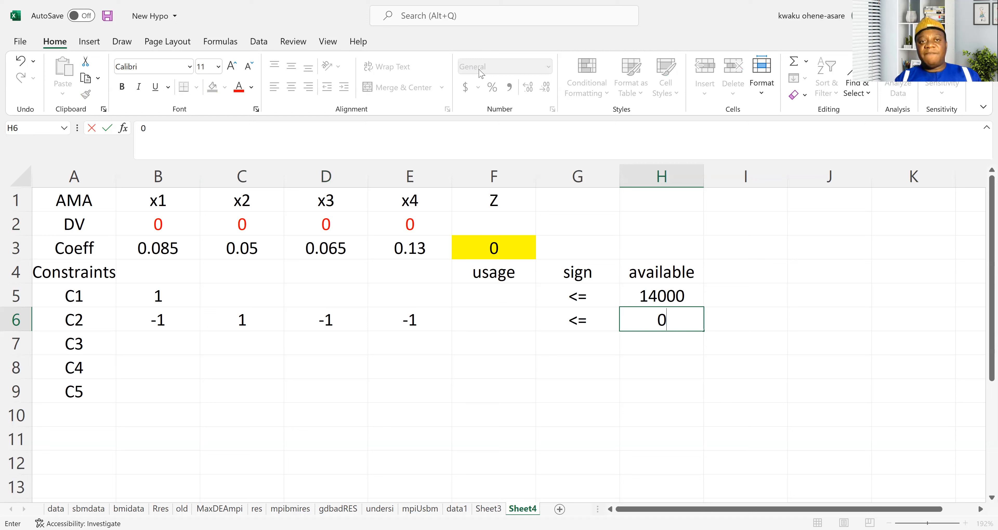
# - Check the third constraint in the PDF and enter 1 for both x2 and x3 in the C3 row
pyautogui.hotkey('alt', 'Tab')
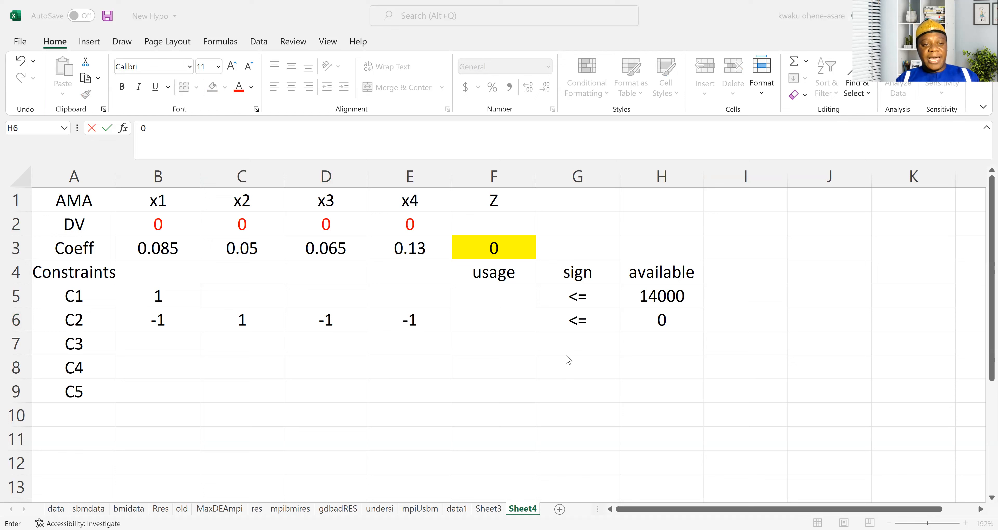
pyautogui.click(232, 347)
pyautogui.write('1')
pyautogui.press('Tab')
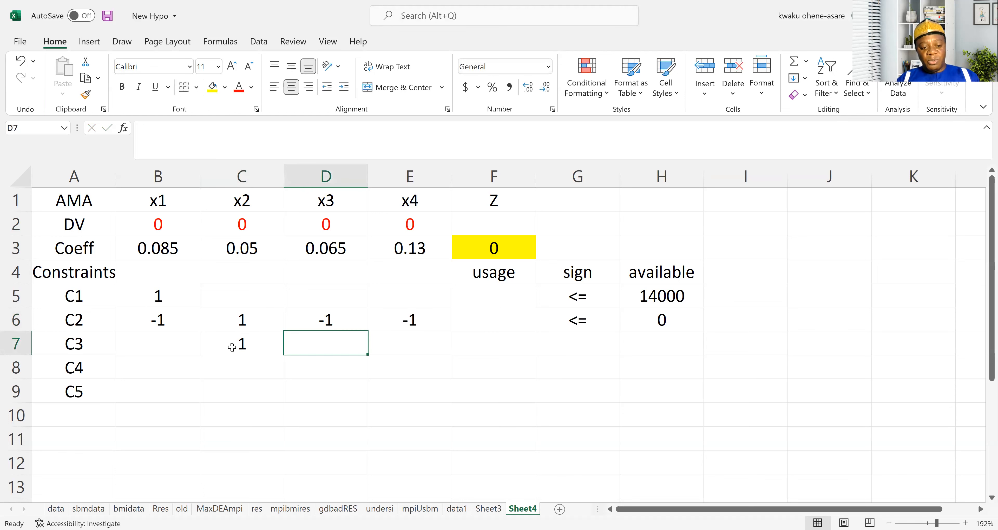
pyautogui.write('1')
pyautogui.press('Tab')
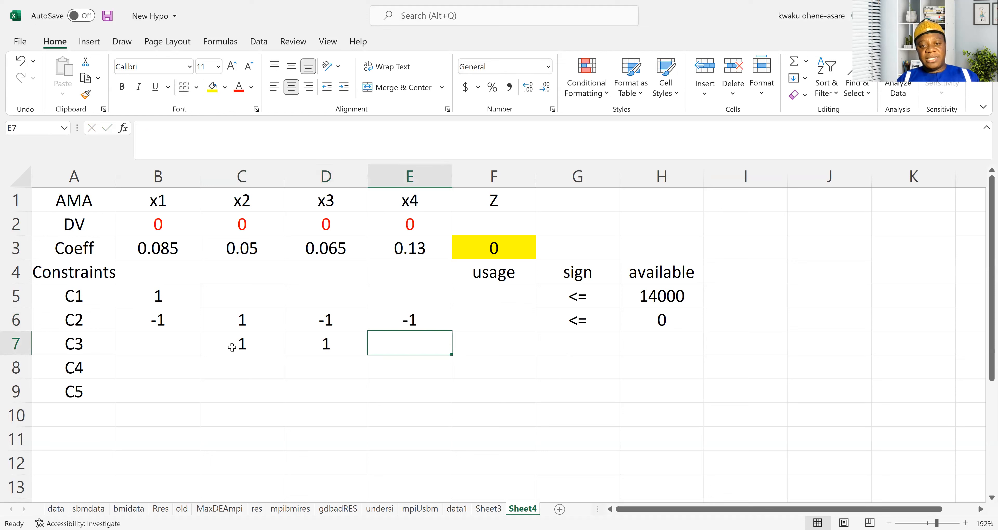
# - Complete constraint C3 with the sign >= and an available amount of 21000
pyautogui.press('Tab')
pyautogui.press('Tab')
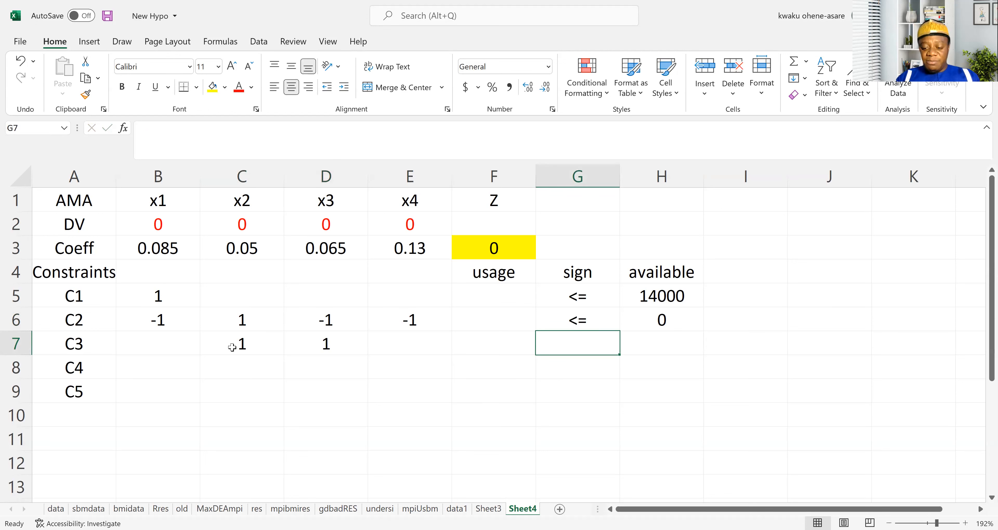
pyautogui.write('.+')
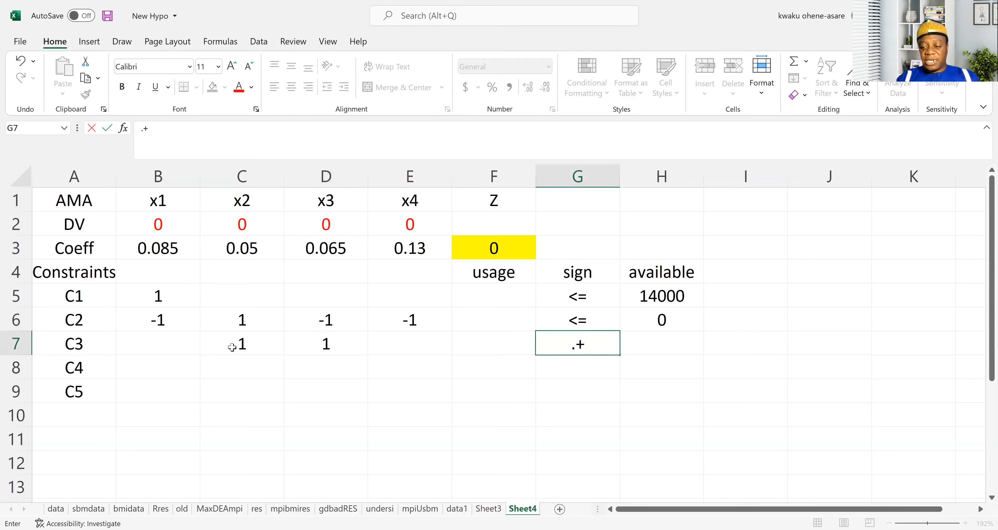
pyautogui.write('>=')
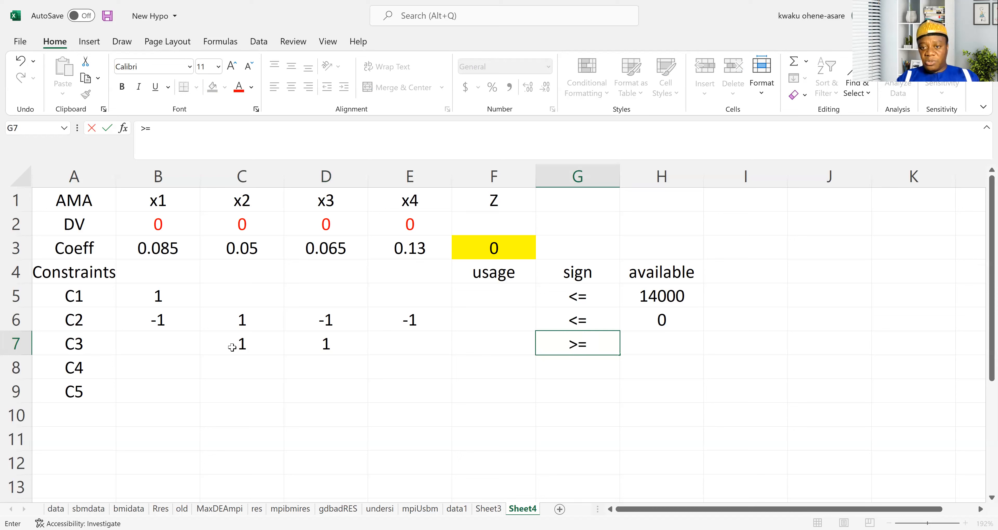
pyautogui.press('Tab')
pyautogui.write('21000')
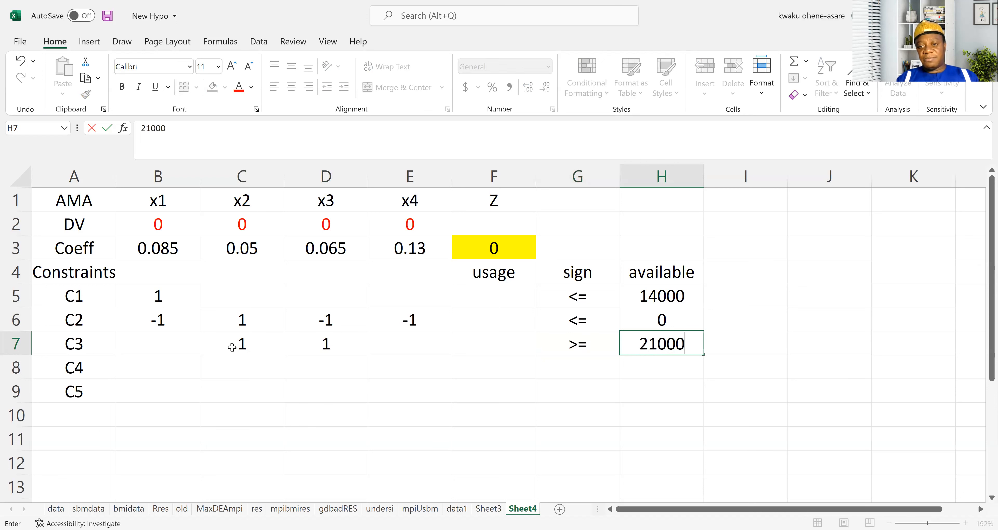
pyautogui.press('Return')
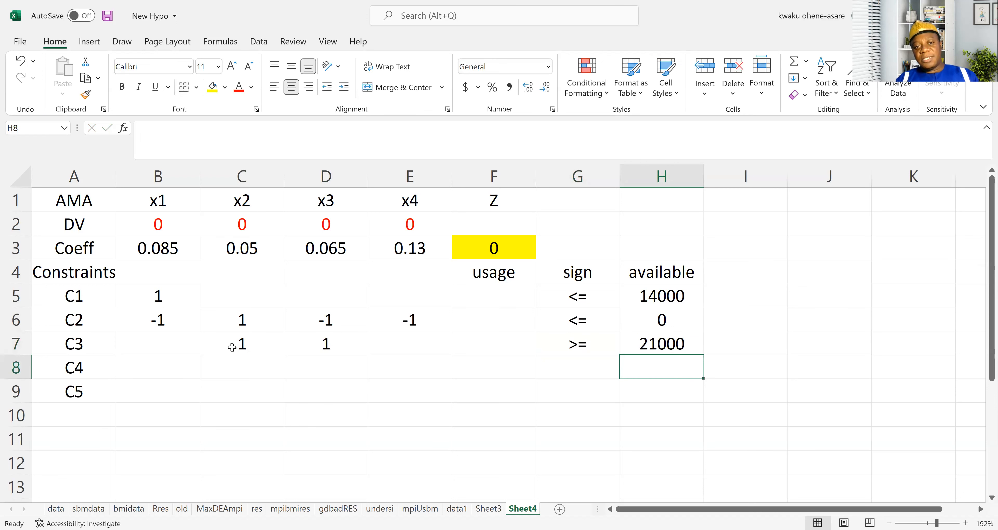
# - Enter the C4 coefficients -1.2, 1, 1 and -1.2 for x1 through x4
pyautogui.click(263, 201)
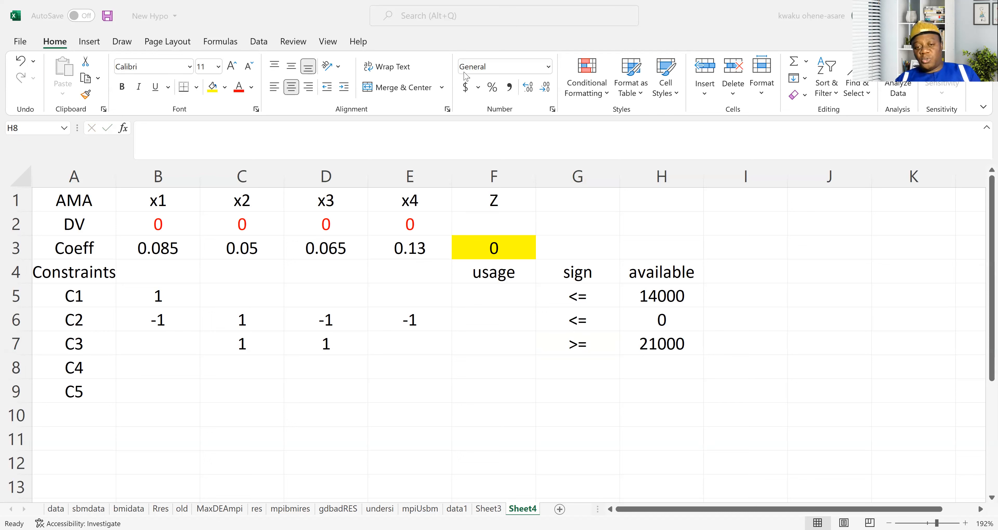
pyautogui.click(154, 366)
pyautogui.write('-1.2')
pyautogui.press('Tab')
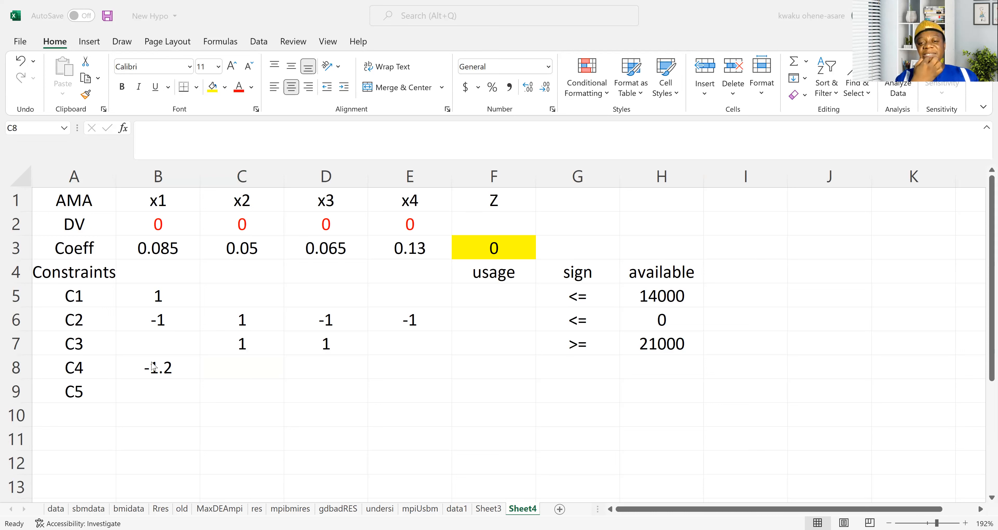
pyautogui.write('1')
pyautogui.press('Tab')
pyautogui.write('1')
pyautogui.press('Tab')
pyautogui.write('-1.2')
pyautogui.press('Tab')
# - Check the fourth constraint in the PDF and give C4 the sign >= and an available amount of 0
pyautogui.press('Tab')
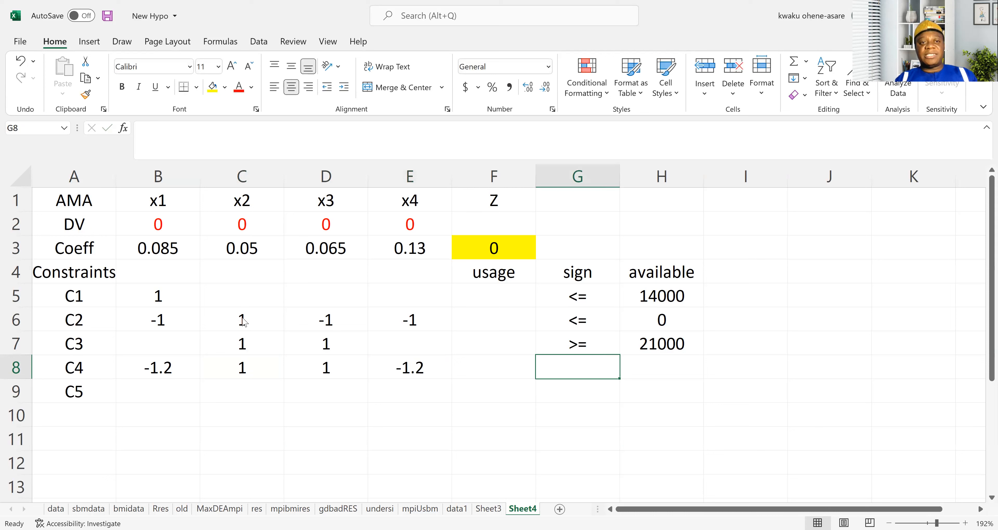
pyautogui.hotkey('alt', 'Tab')
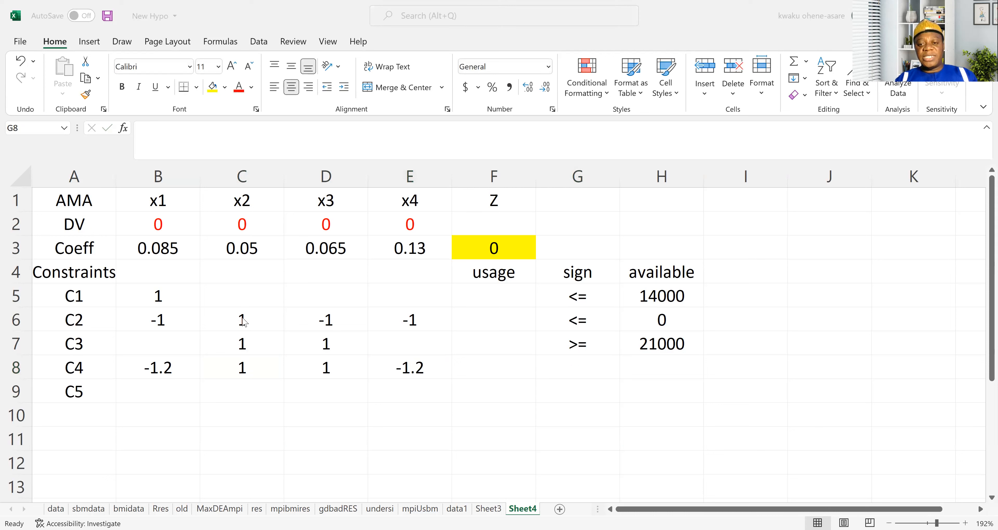
pyautogui.hotkey('alt', 'Tab')
pyautogui.write('>=')
pyautogui.press('Tab')
pyautogui.write('0')
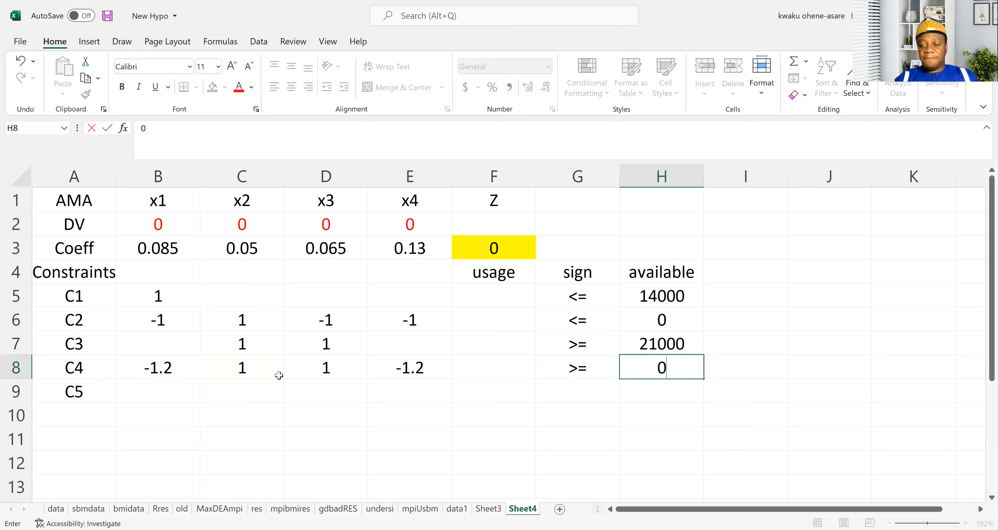
# - Enter a coefficient of 1 for each of x1, x2, x3 and x4 in the C5 row
pyautogui.click(160, 388)
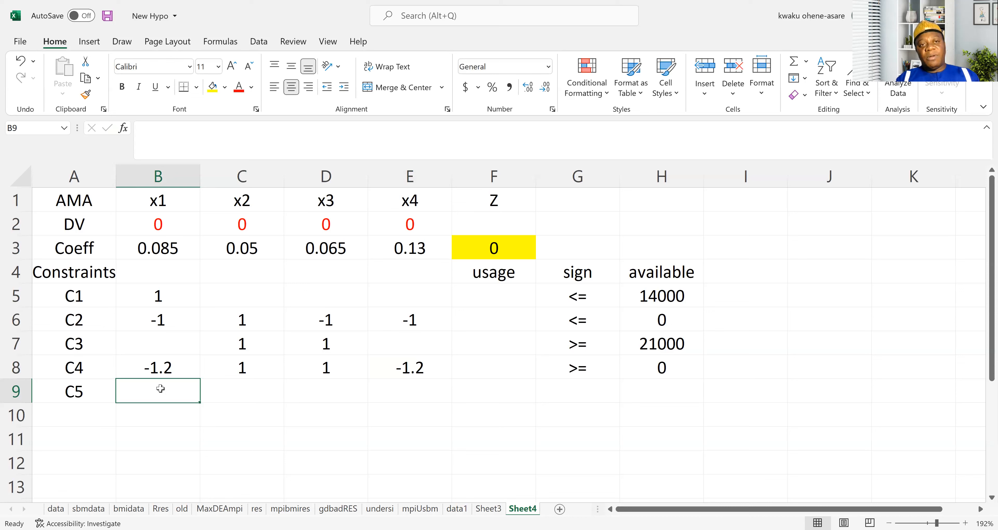
pyautogui.write('1')
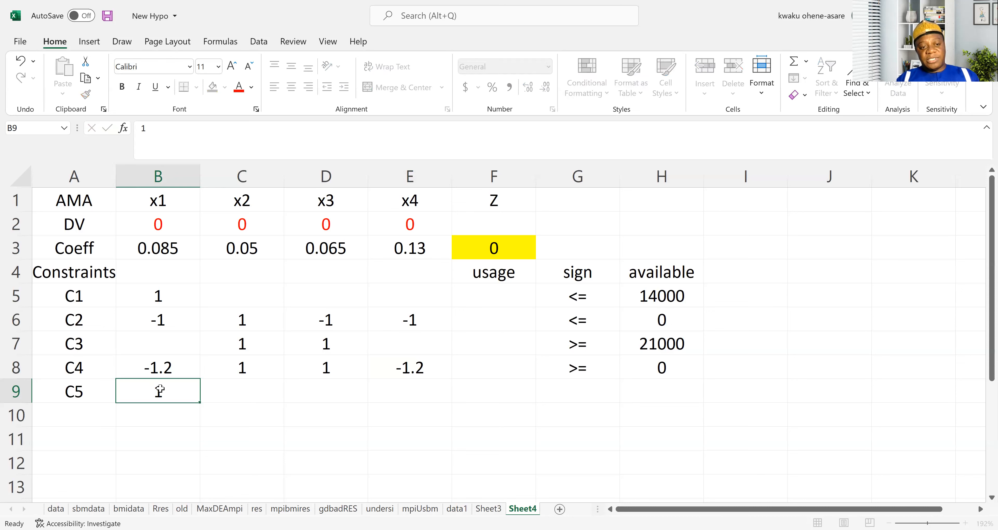
pyautogui.press('Tab')
pyautogui.write('1')
pyautogui.press('Tab')
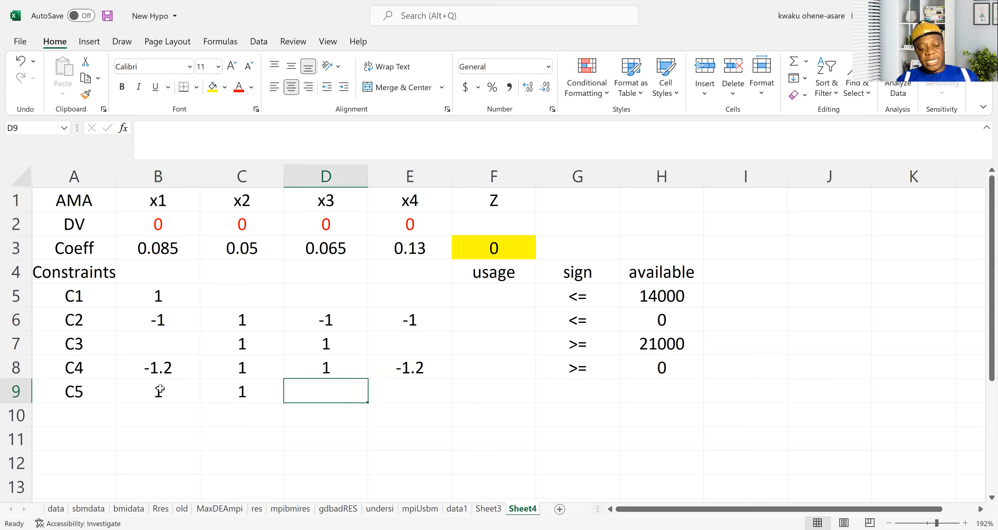
pyautogui.write('1')
pyautogui.press('Tab')
pyautogui.write('1')
pyautogui.press('Tab')
pyautogui.press('Tab')
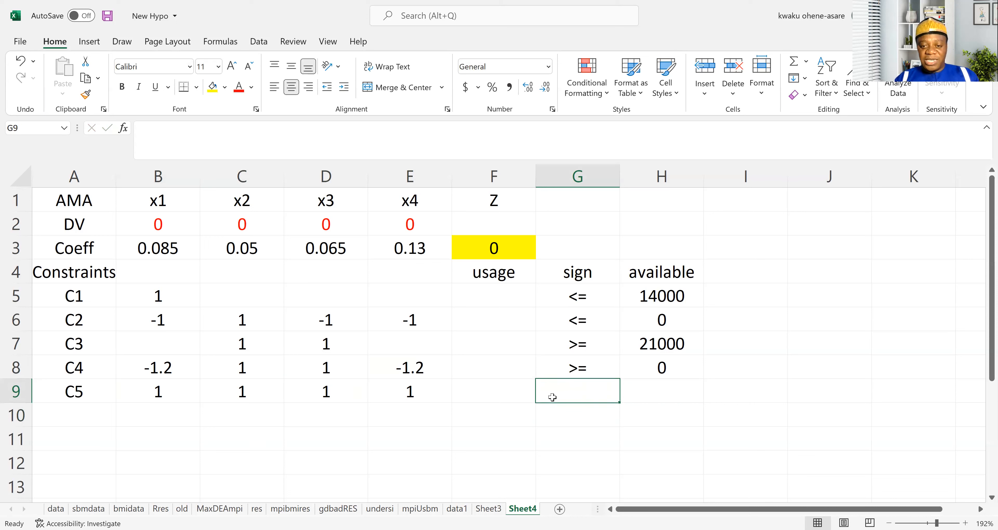
# - Complete constraint C5 with the sign .= and an available amount of 70000
pyautogui.write('.')
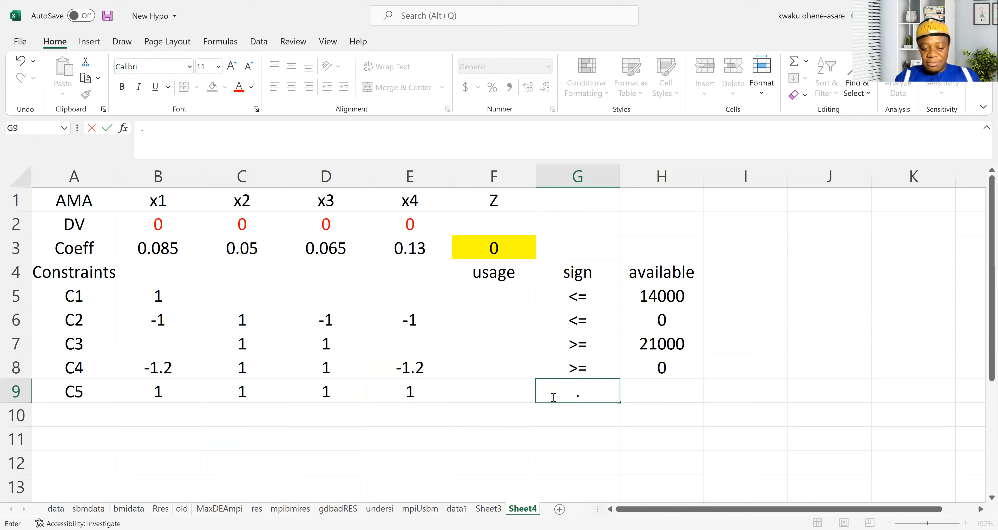
pyautogui.write('=')
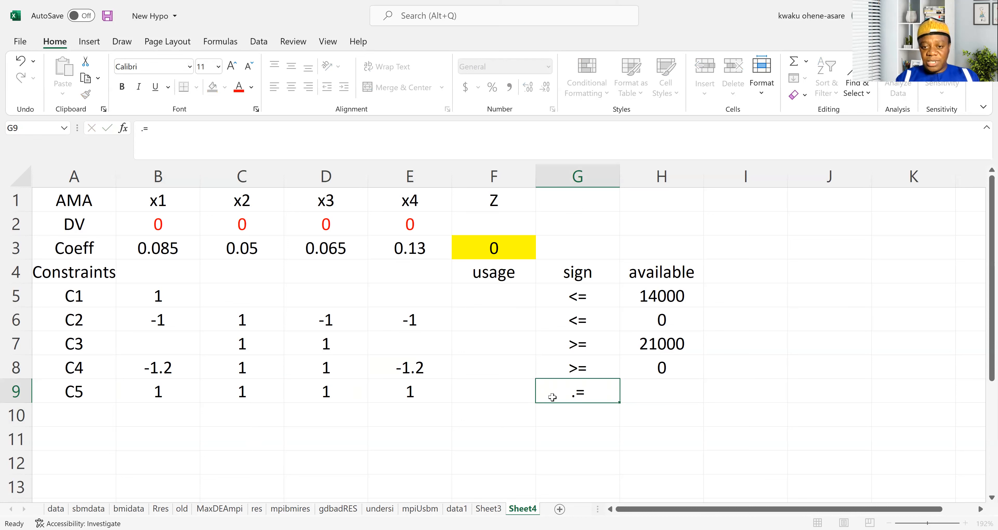
pyautogui.press('Return')
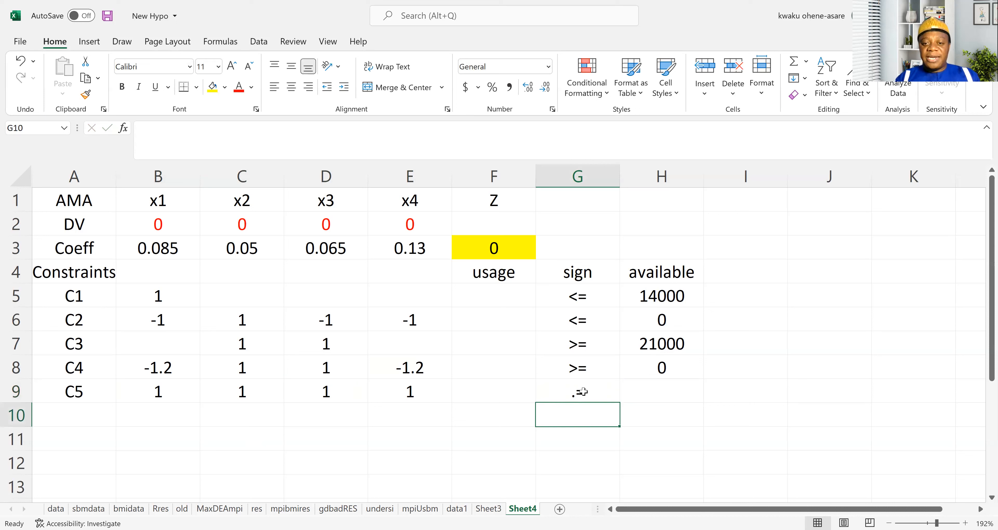
pyautogui.click(640, 387)
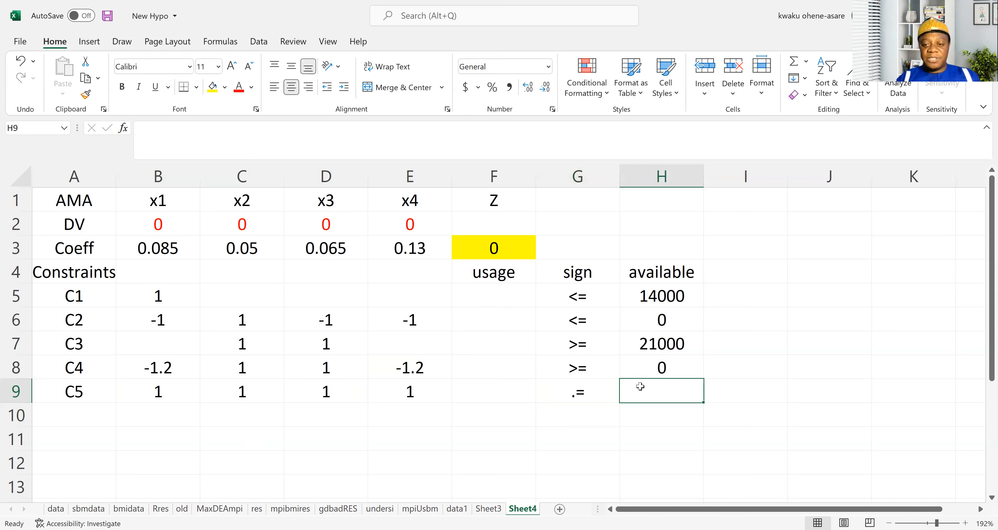
pyautogui.write('70000')
pyautogui.press('Return')
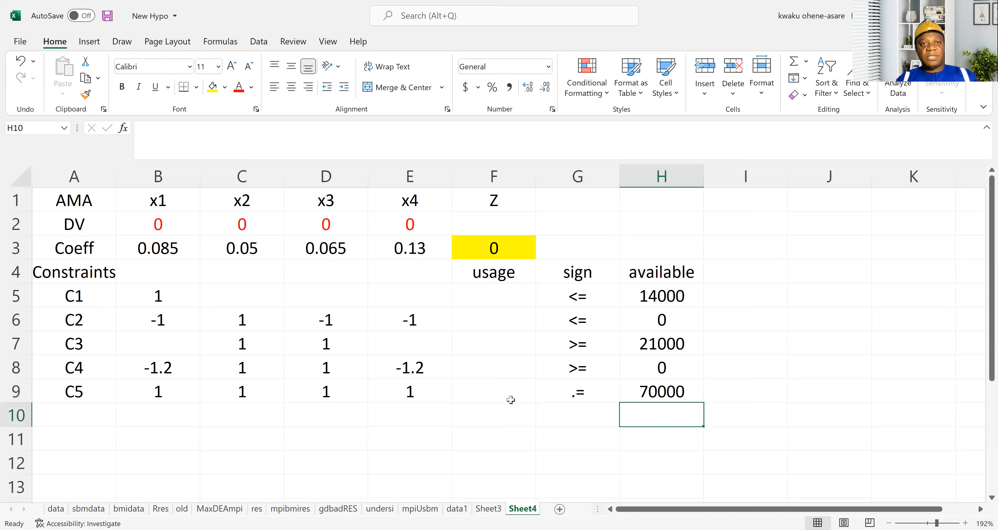
pyautogui.click(387, 409)
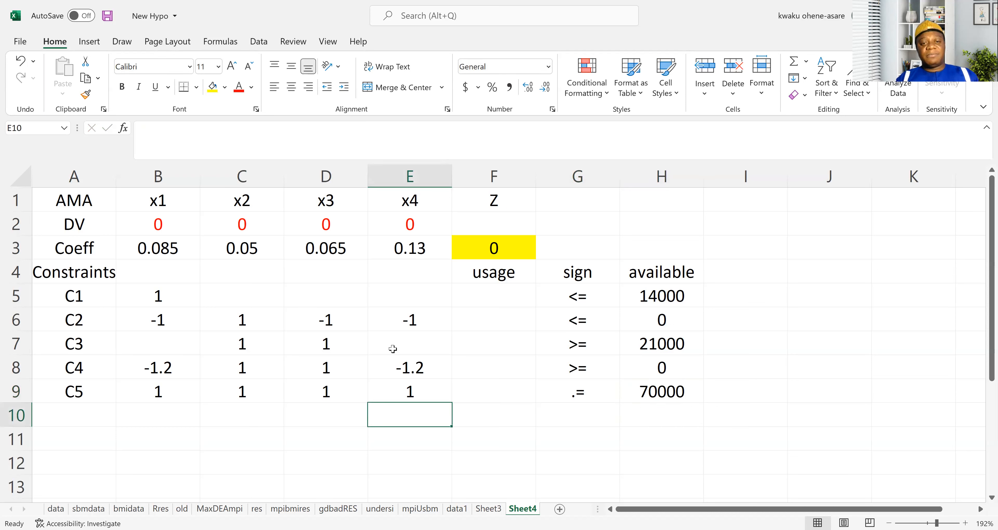
pyautogui.click(411, 92)
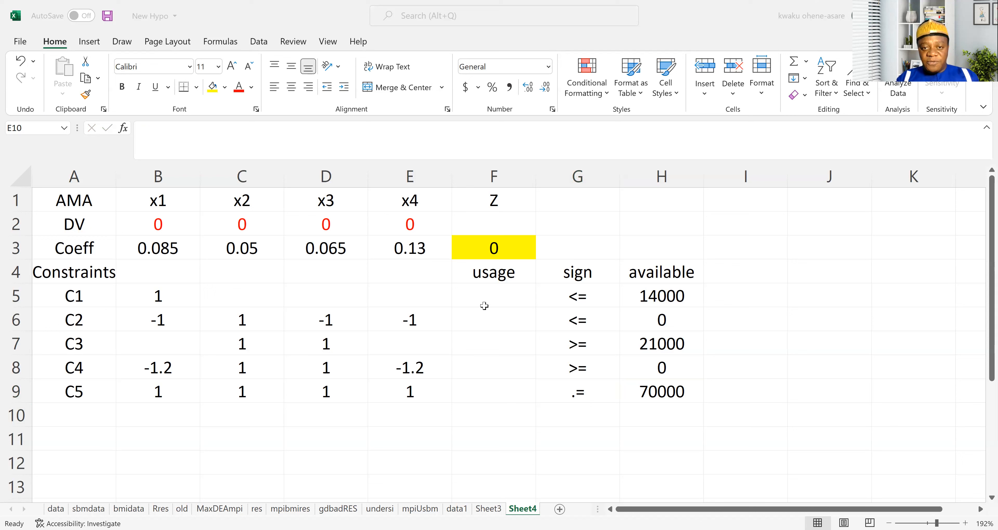
# - Copy the Z formula from F3 into the C1 usage cell F5 and check its cell references
pyautogui.click(488, 289)
pyautogui.click(490, 254)
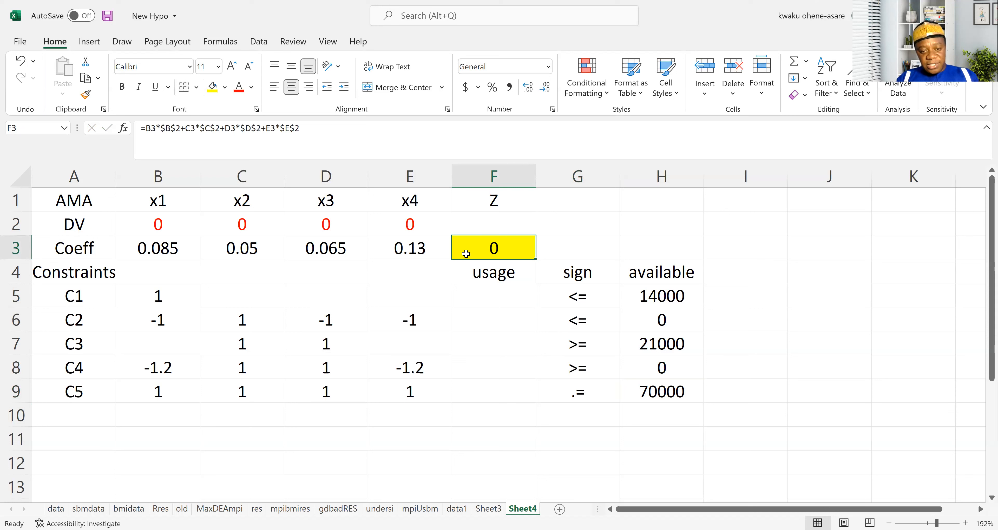
pyautogui.hotkey('ctrl', 'c')
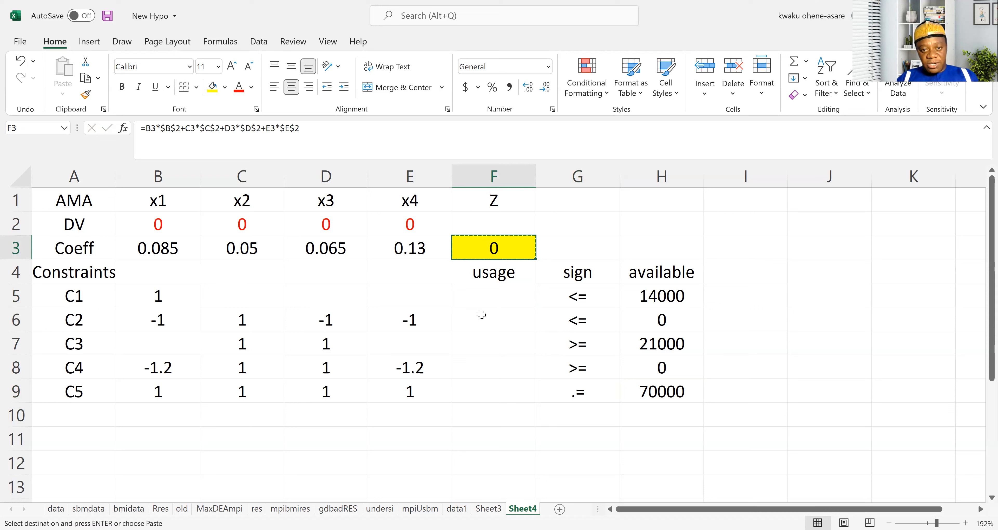
pyautogui.click(488, 292)
pyautogui.hotkey('ctrl', 'v')
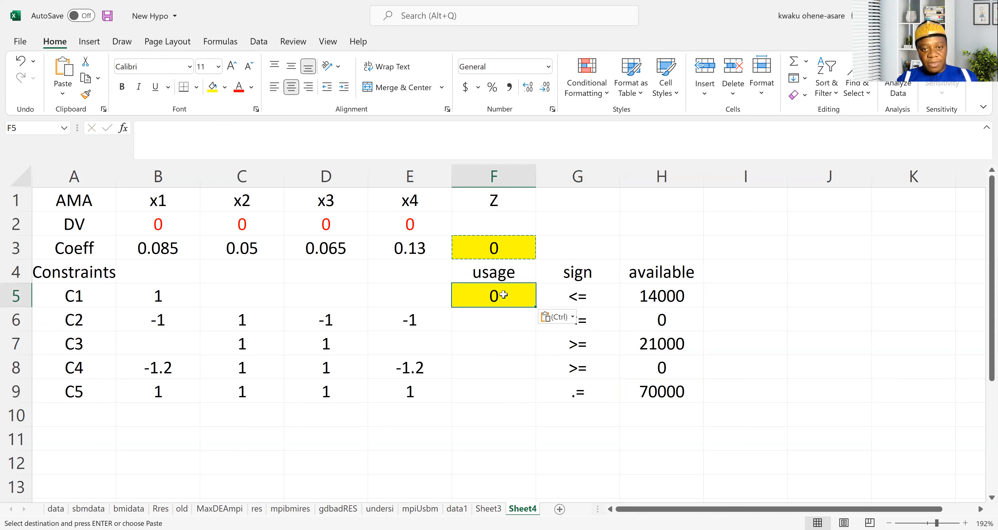
pyautogui.press('Escape')
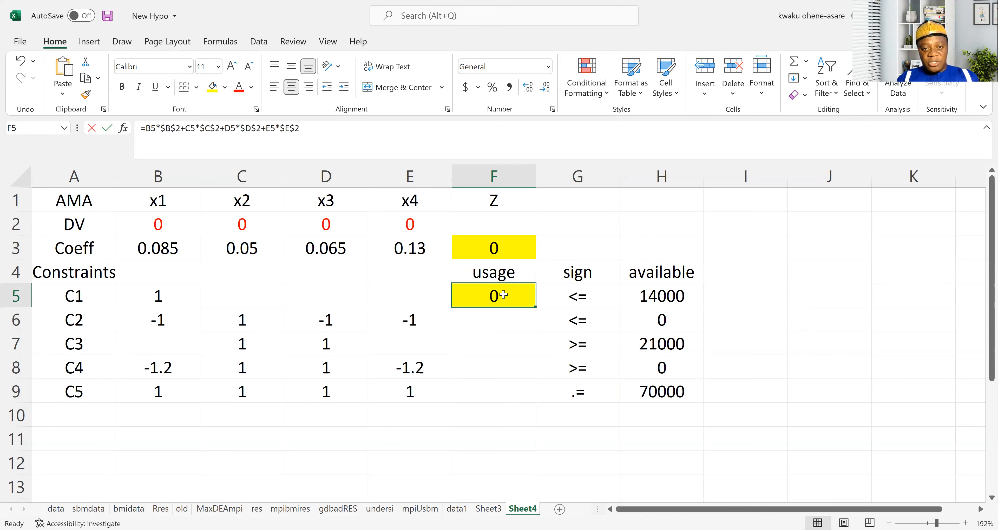
pyautogui.doubleClick(502, 294)
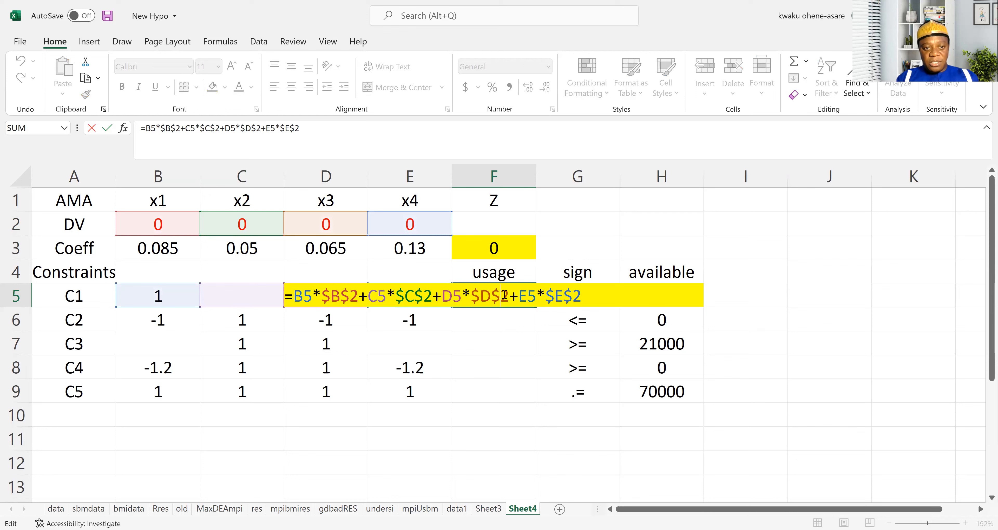
pyautogui.press('Return')
pyautogui.click(497, 295)
pyautogui.doubleClick(498, 294)
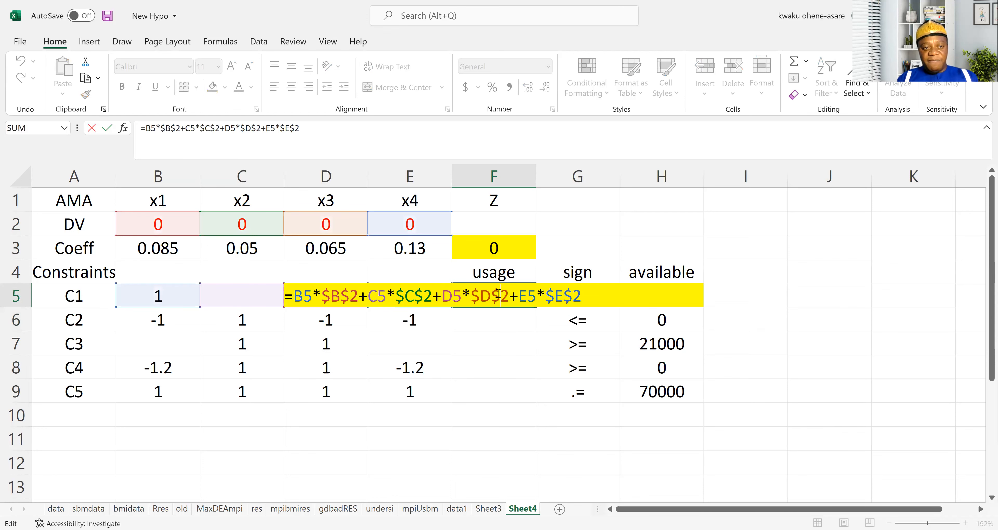
pyautogui.press('Return')
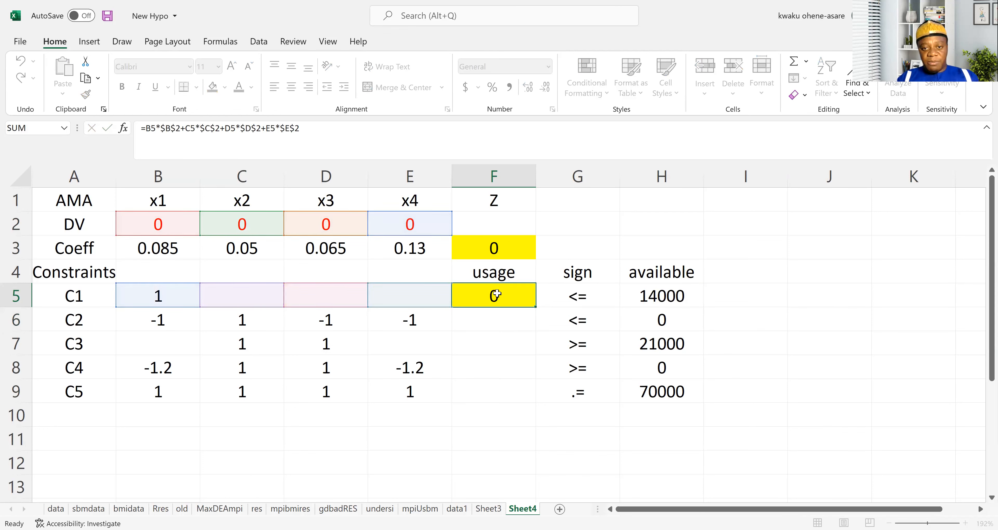
# - Fill the usage formula from F5 down to F9 and check the formula in the C5 row
pyautogui.click(503, 296)
pyautogui.moveTo(535, 307); pyautogui.dragTo(527, 413)
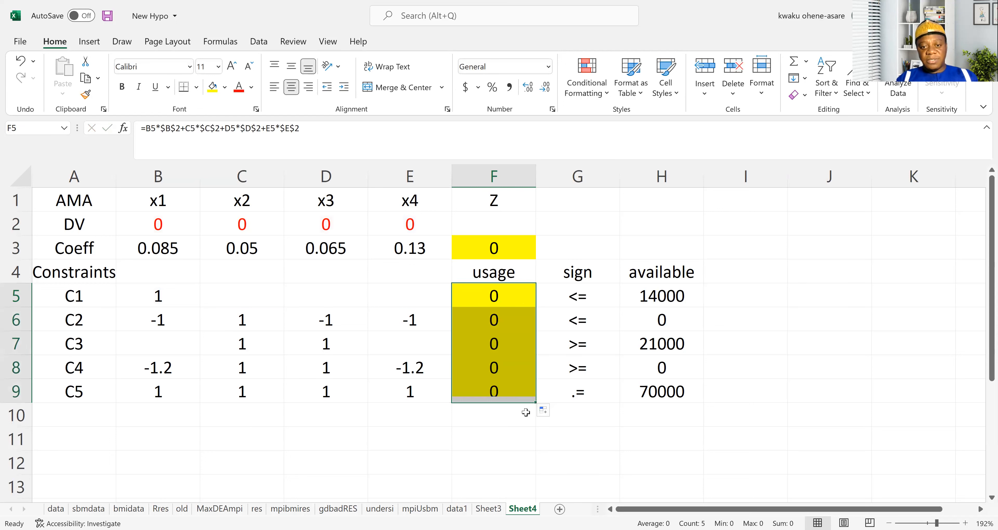
pyautogui.doubleClick(497, 391)
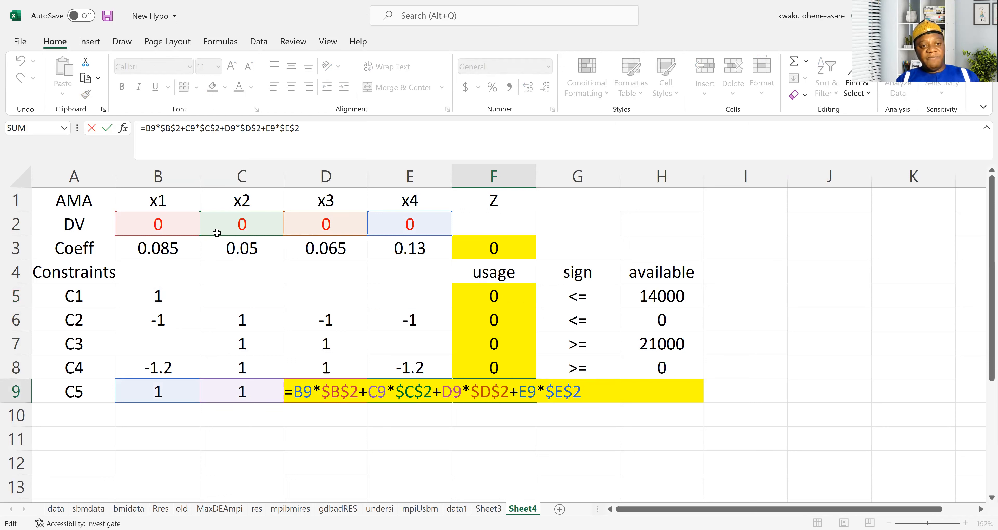
pyautogui.press('Return')
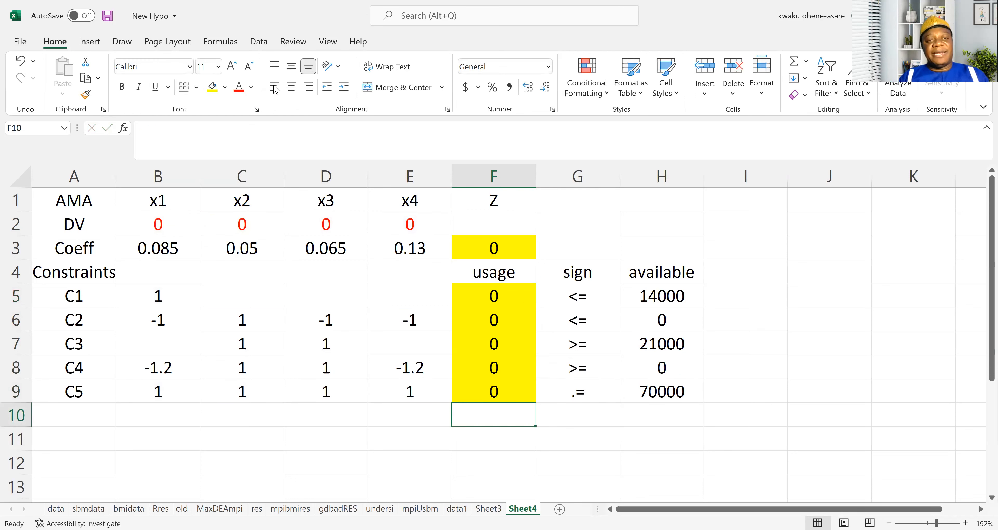
# - Open Solver and set the objective to $F$3 and the changing variable cells to $B$2:$E$2
pyautogui.click(258, 43)
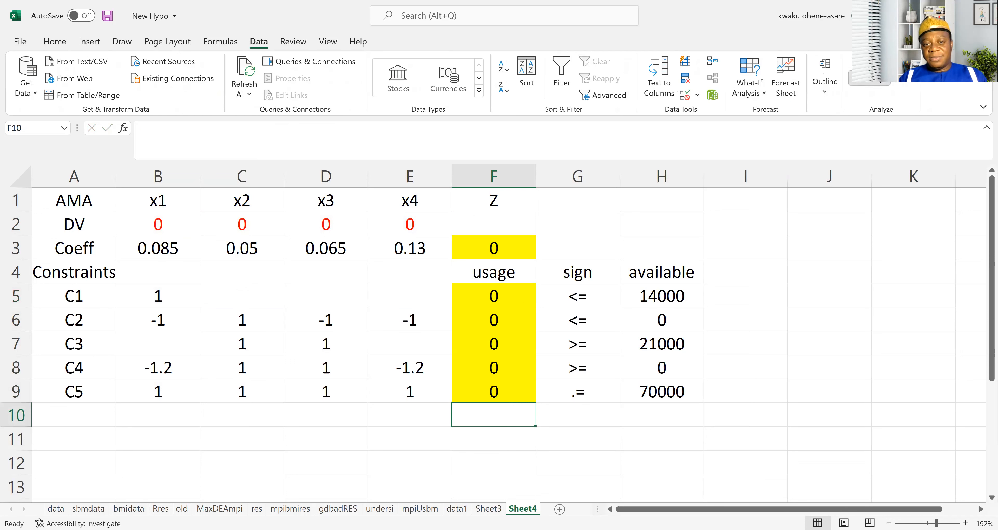
pyautogui.click(868, 66)
pyautogui.click(483, 243)
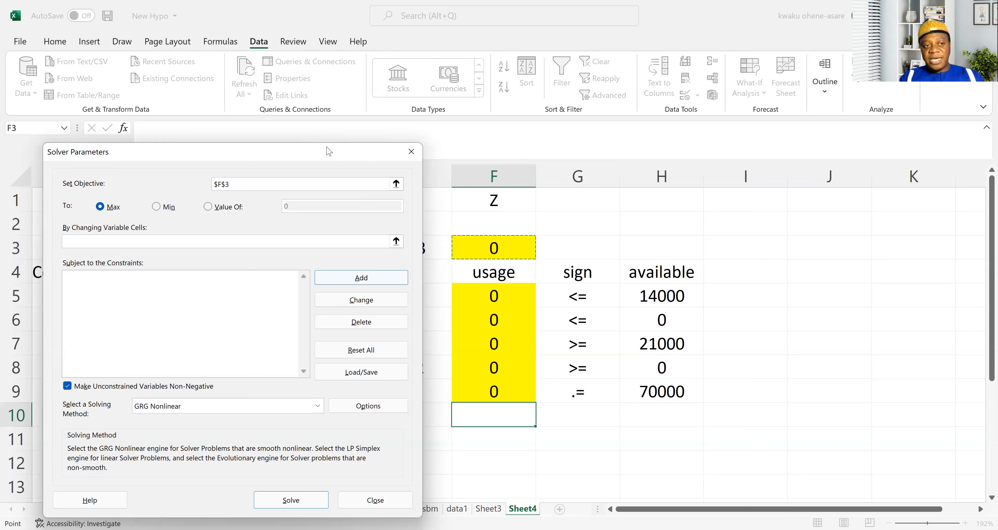
pyautogui.click(179, 238)
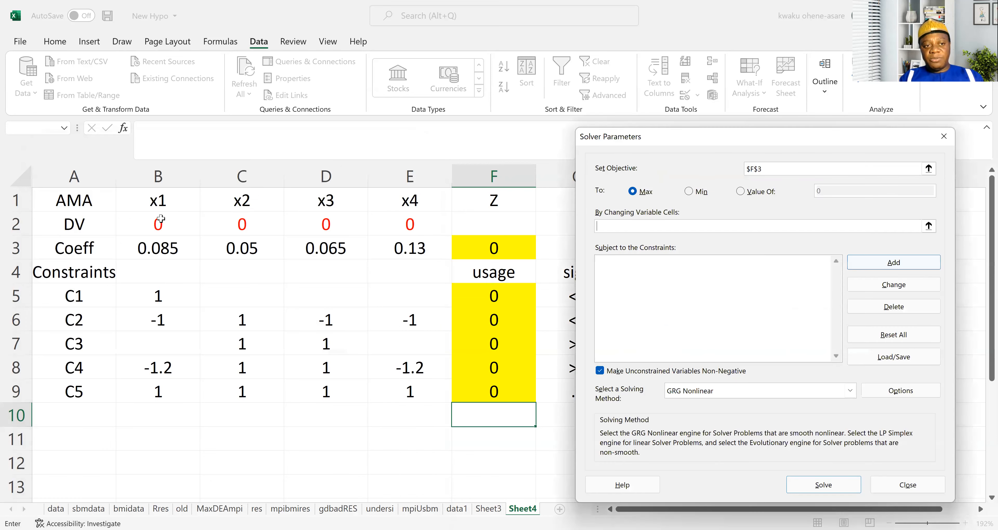
pyautogui.click(156, 224)
pyautogui.moveTo(156, 224); pyautogui.dragTo(401, 232)
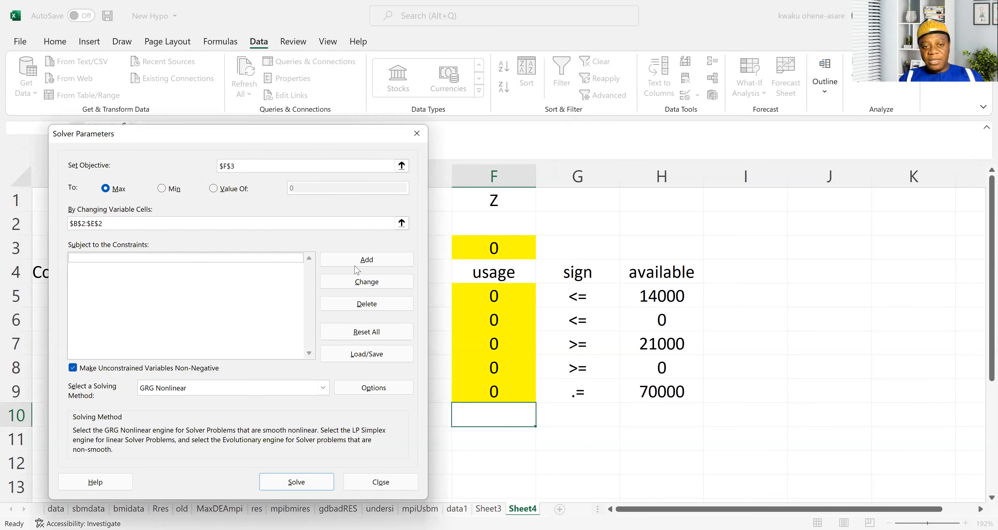
# - Add a Solver constraint requiring usage $F$5:$F$6 <= available $H$5:$H$6
pyautogui.click(340, 262)
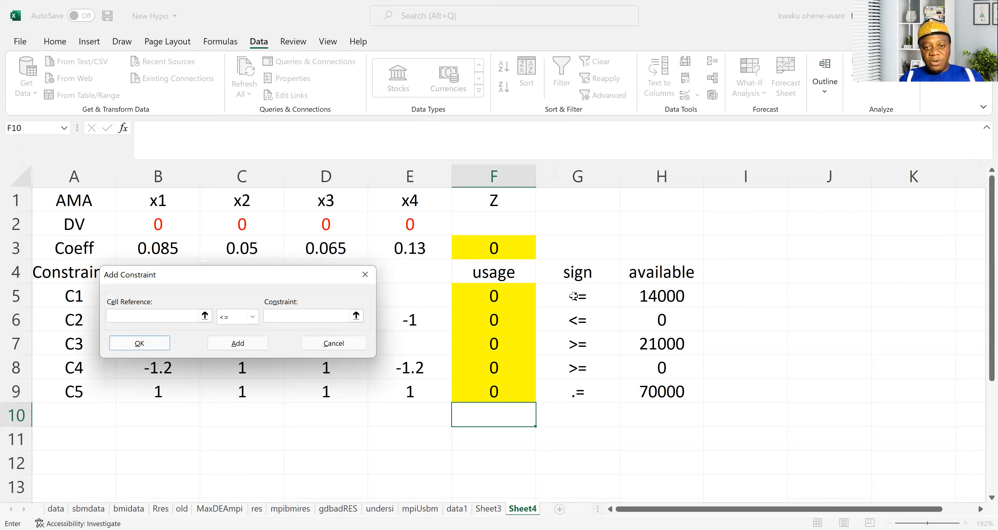
pyautogui.moveTo(304, 276); pyautogui.dragTo(300, 311)
pyautogui.click(499, 294)
pyautogui.moveTo(499, 293); pyautogui.dragTo(495, 316)
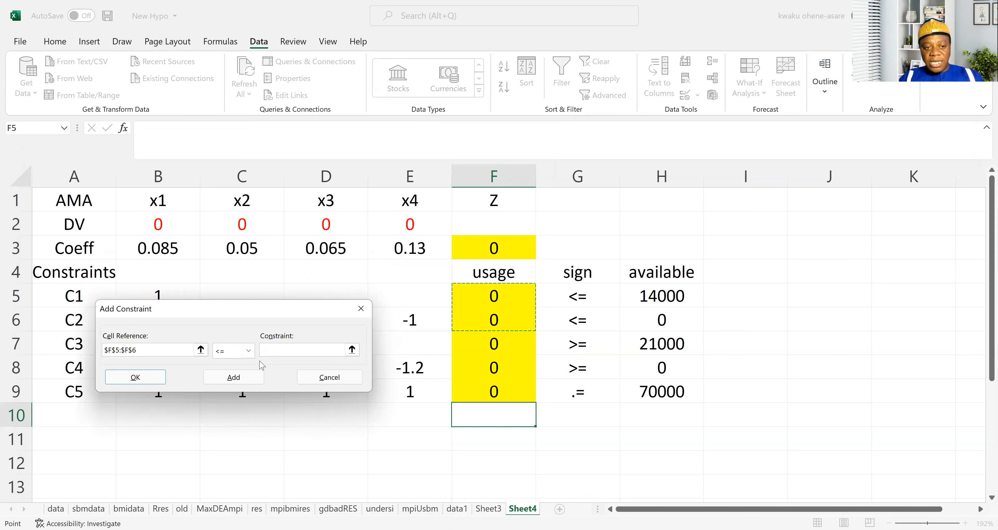
pyautogui.click(272, 353)
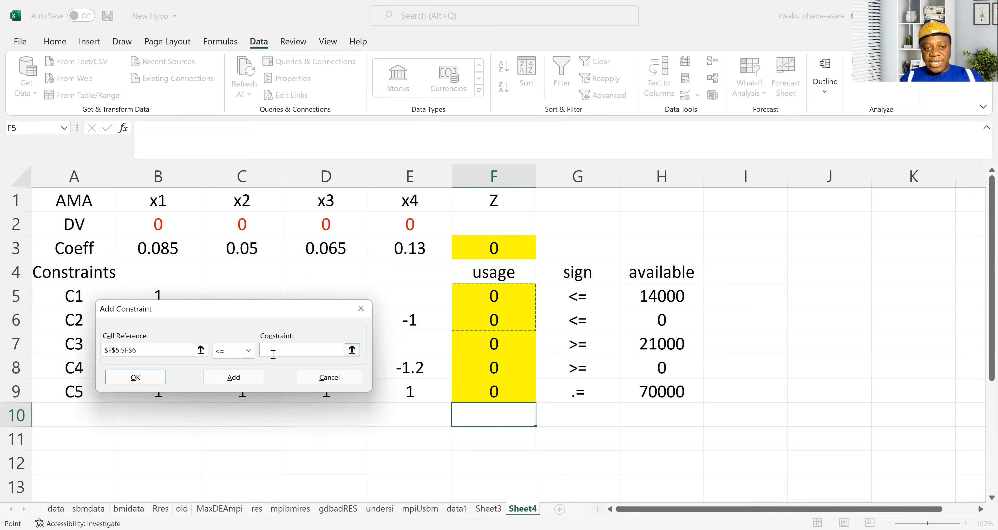
pyautogui.click(661, 296)
pyautogui.moveTo(661, 297); pyautogui.dragTo(661, 319)
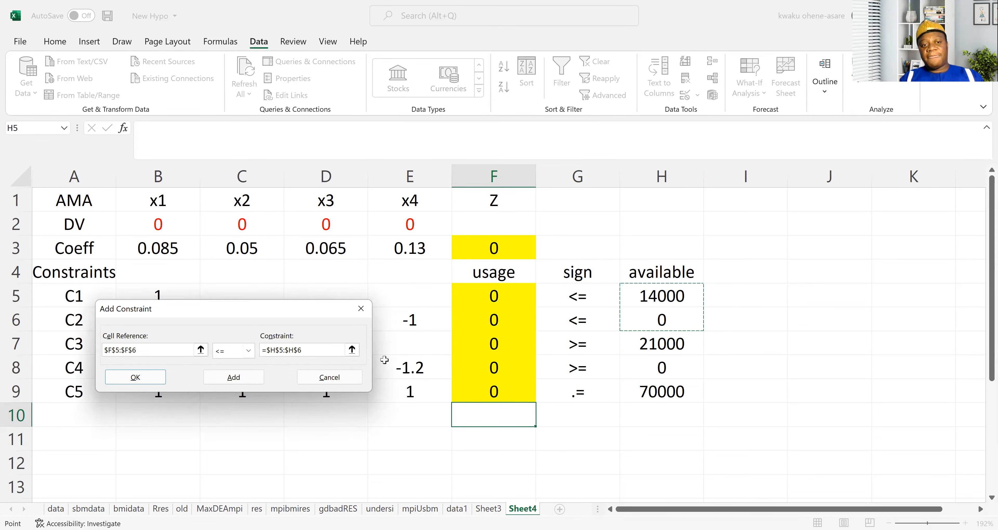
pyautogui.click(217, 376)
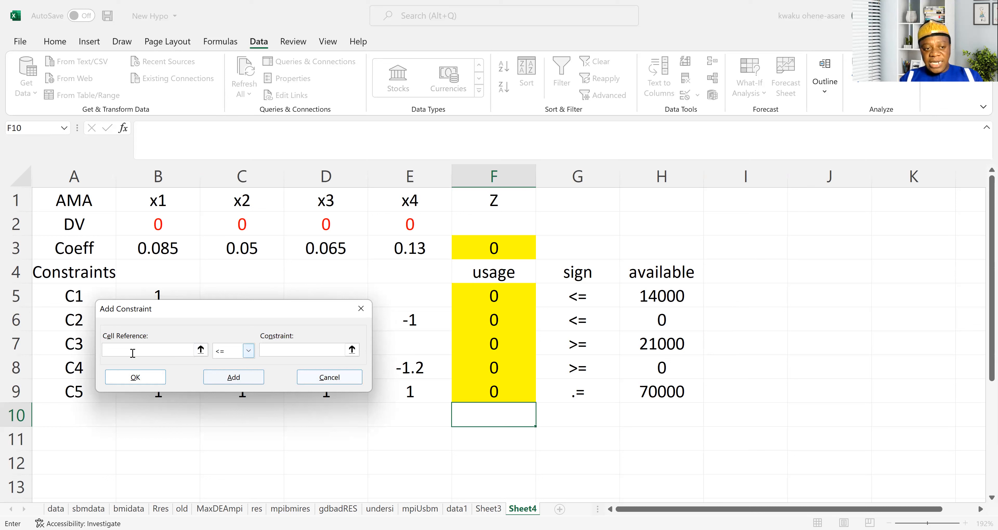
# - Add a Solver constraint requiring usage $F$7:$F$8 >= available $H$7:$H$8
pyautogui.moveTo(495, 337); pyautogui.dragTo(496, 367)
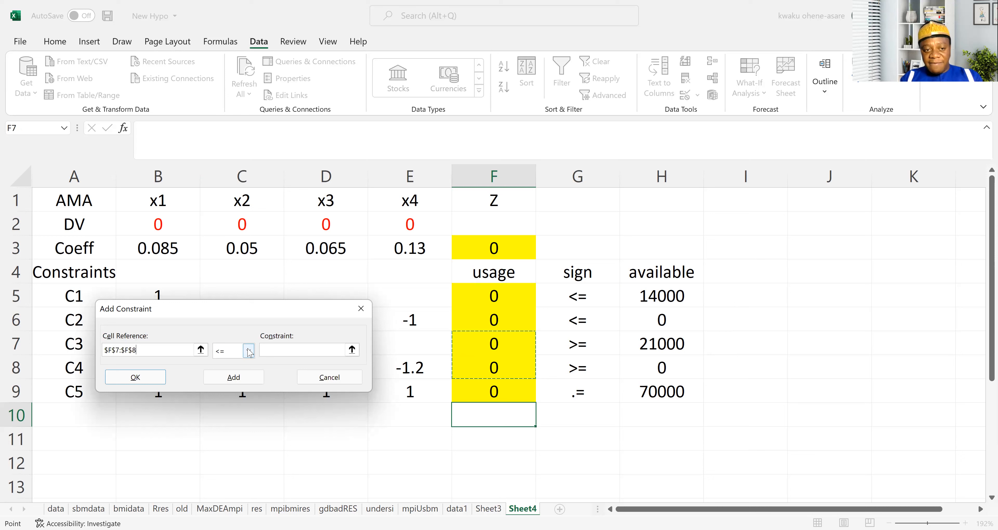
pyautogui.click(248, 351)
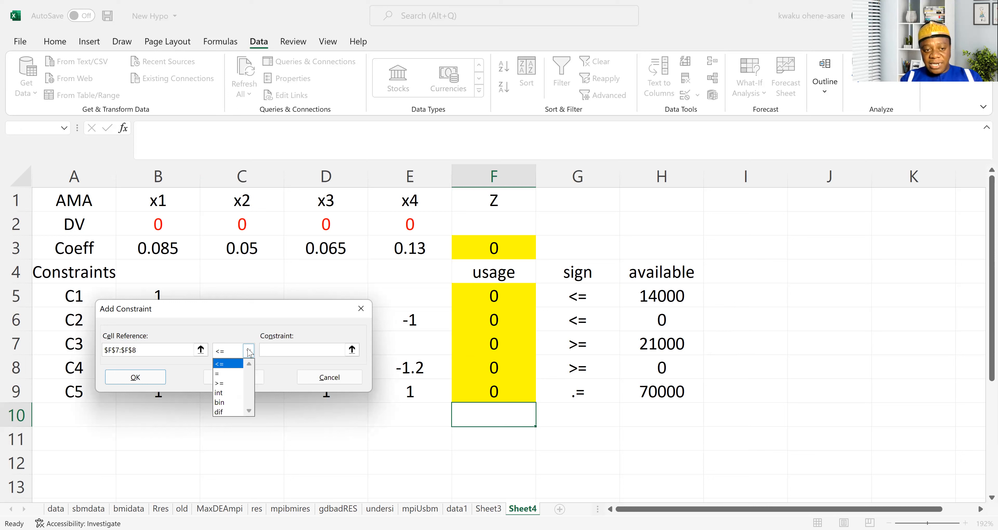
pyautogui.click(237, 383)
pyautogui.click(286, 349)
pyautogui.moveTo(662, 343); pyautogui.dragTo(683, 370)
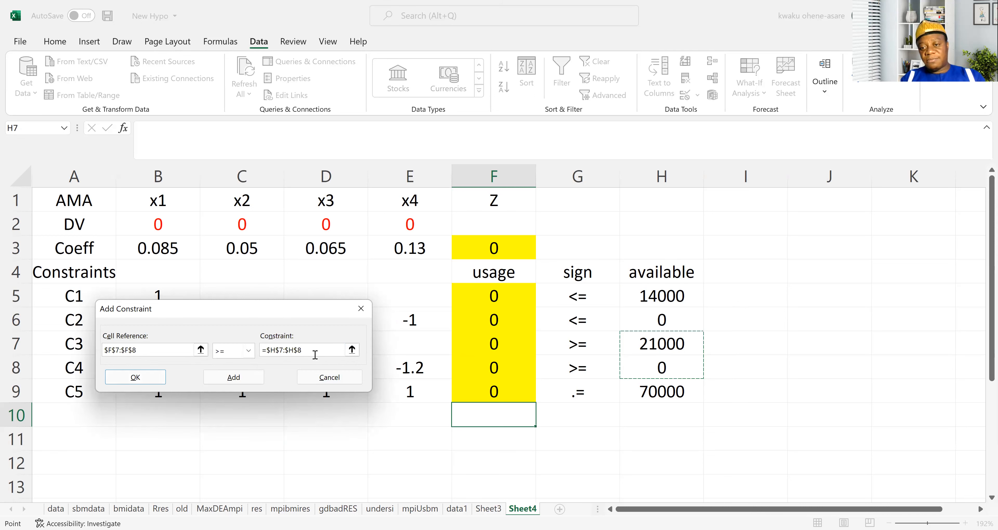
pyautogui.click(233, 377)
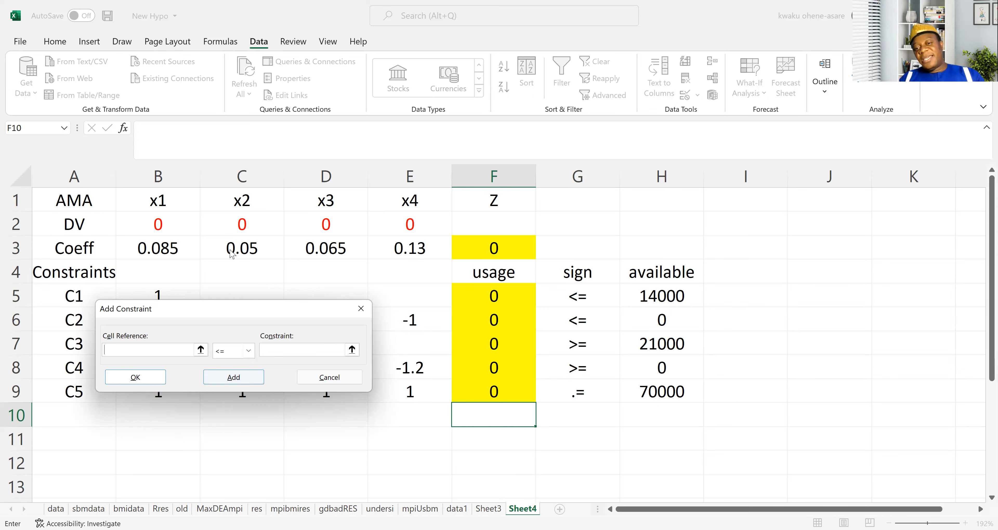
# - Add a Solver constraint requiring C5 usage $F$9 = available $H$9 and return to the Solver parameters
pyautogui.moveTo(230, 312); pyautogui.dragTo(233, 254)
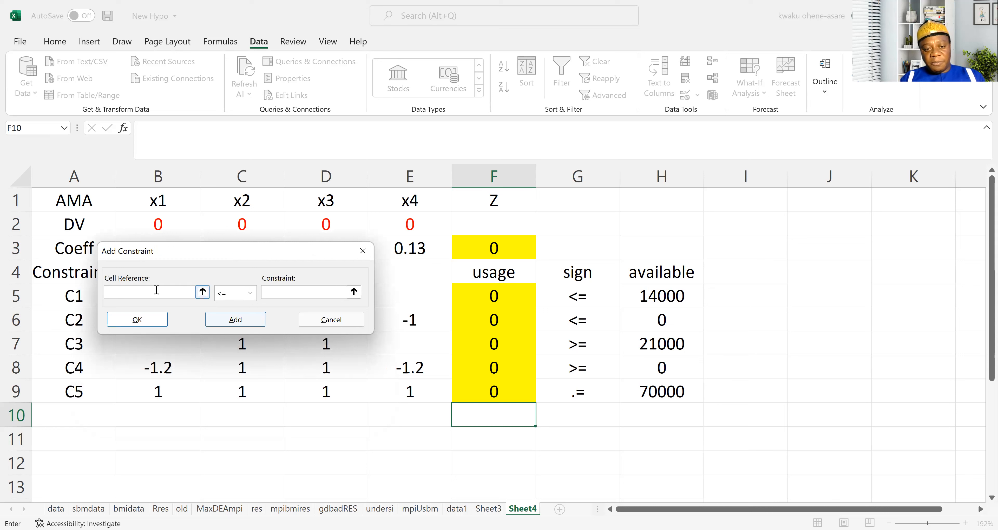
pyautogui.click(492, 391)
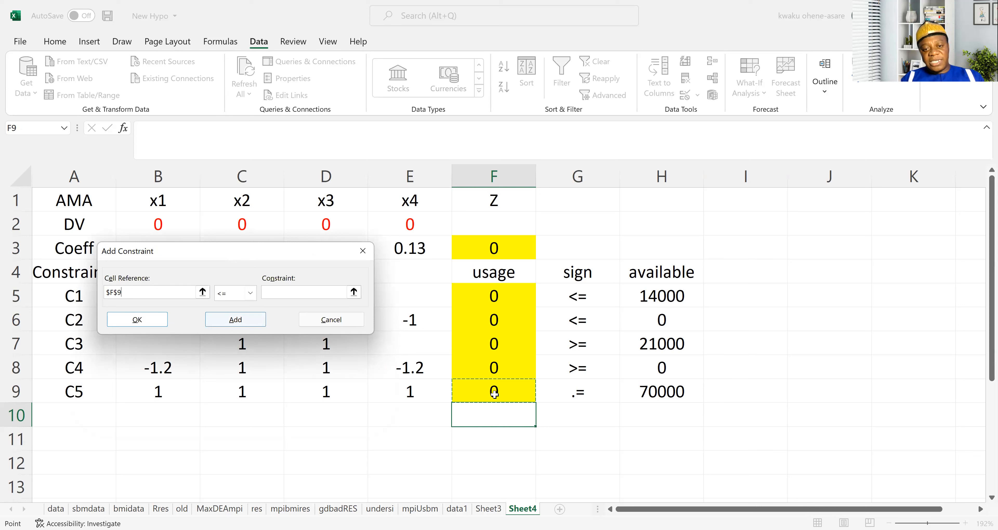
pyautogui.click(251, 293)
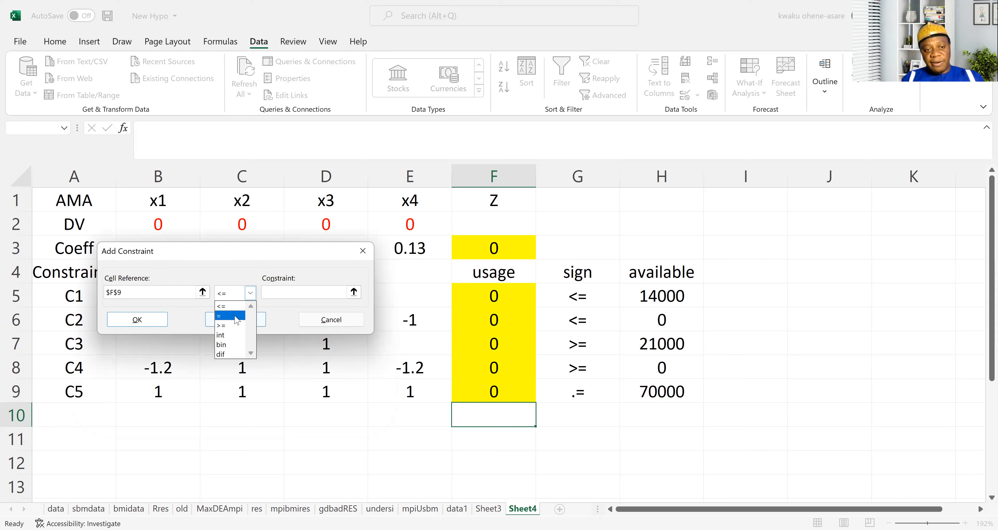
pyautogui.click(236, 318)
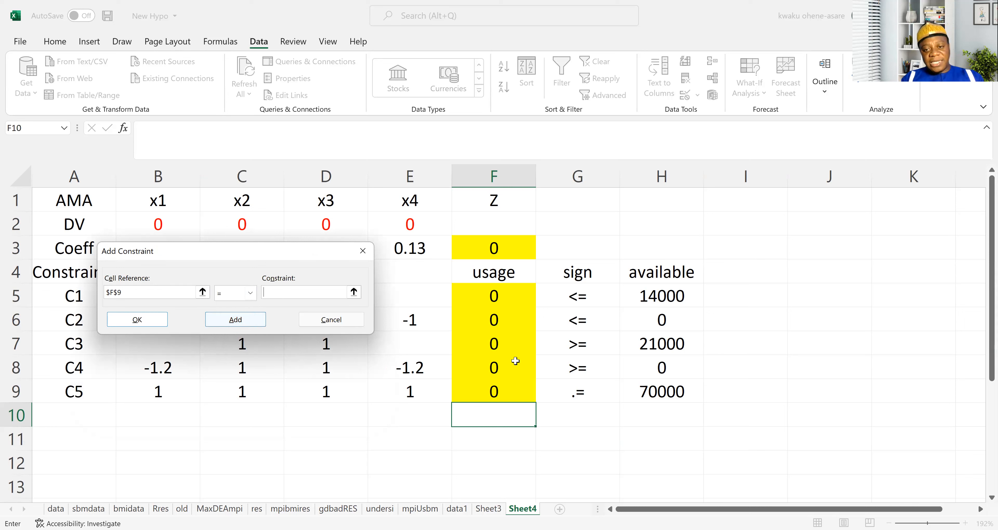
pyautogui.click(664, 395)
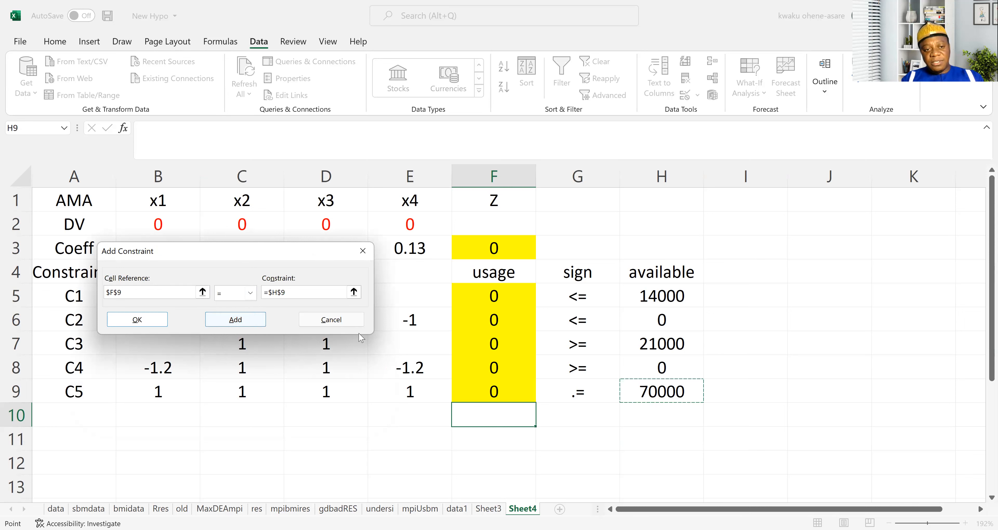
pyautogui.click(130, 320)
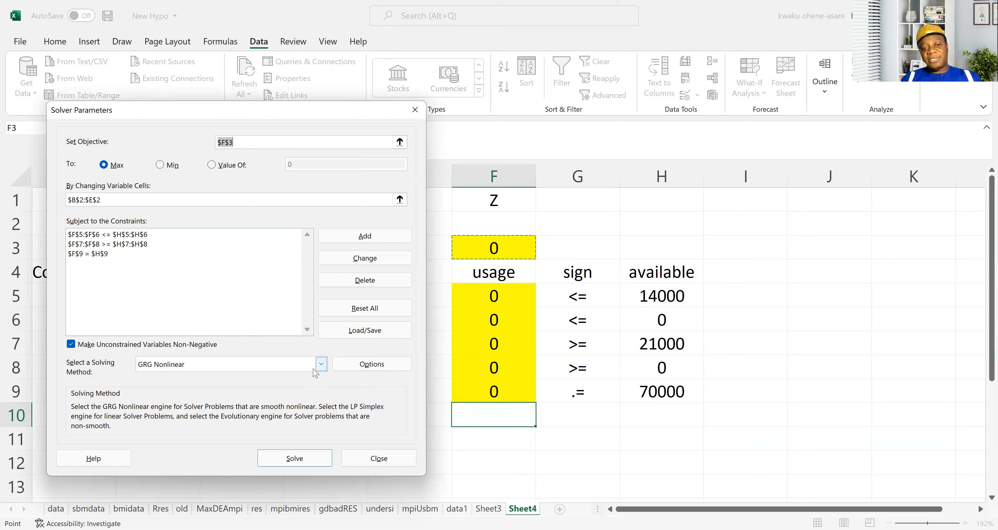
# - Set the solving method to Simplex LP and solve the model
pyautogui.click(322, 365)
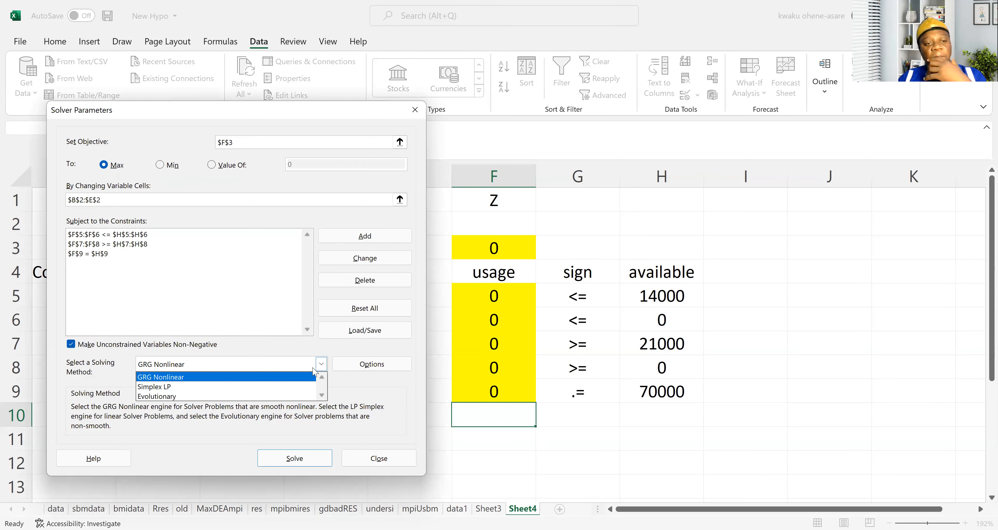
pyautogui.click(235, 387)
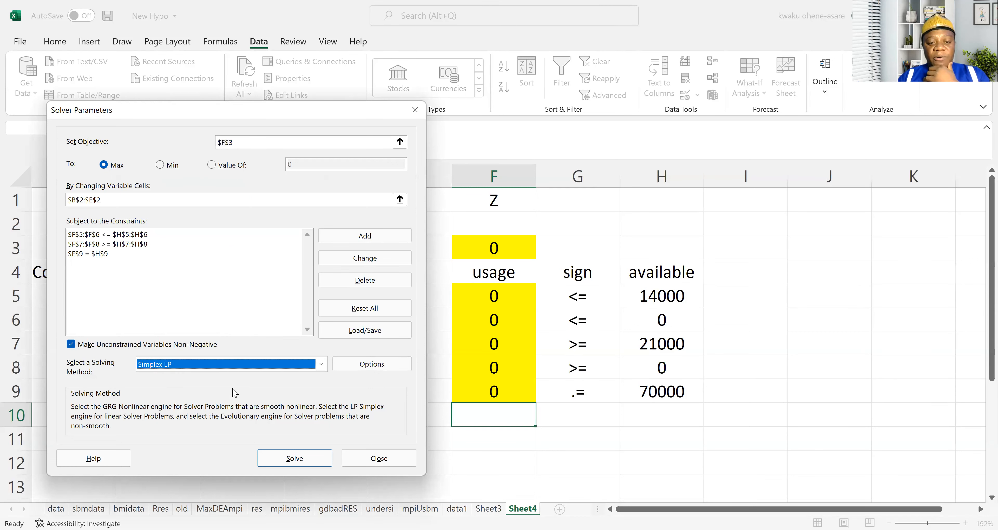
pyautogui.click(282, 461)
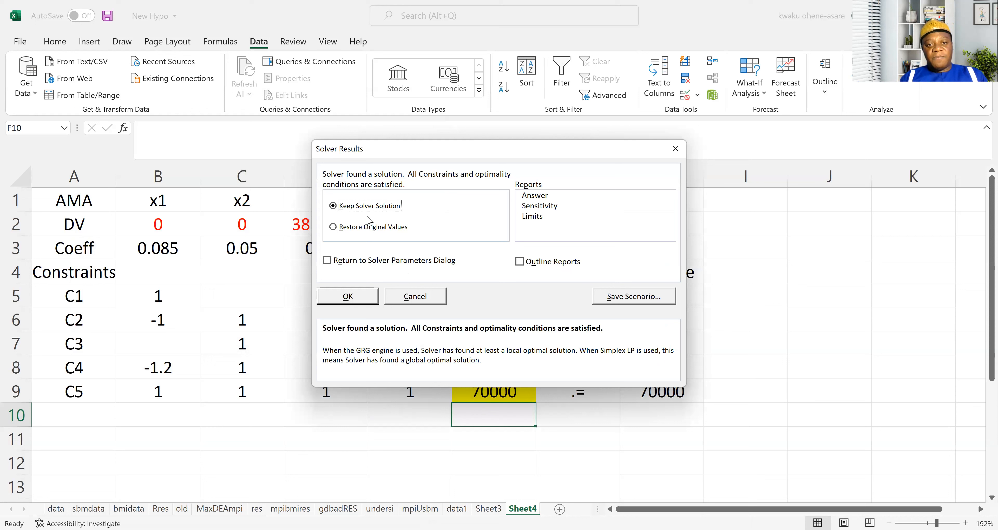
# - Restore the original values in the decision cells and generate the Sensitivity report from the Solver results
pyautogui.click(352, 227)
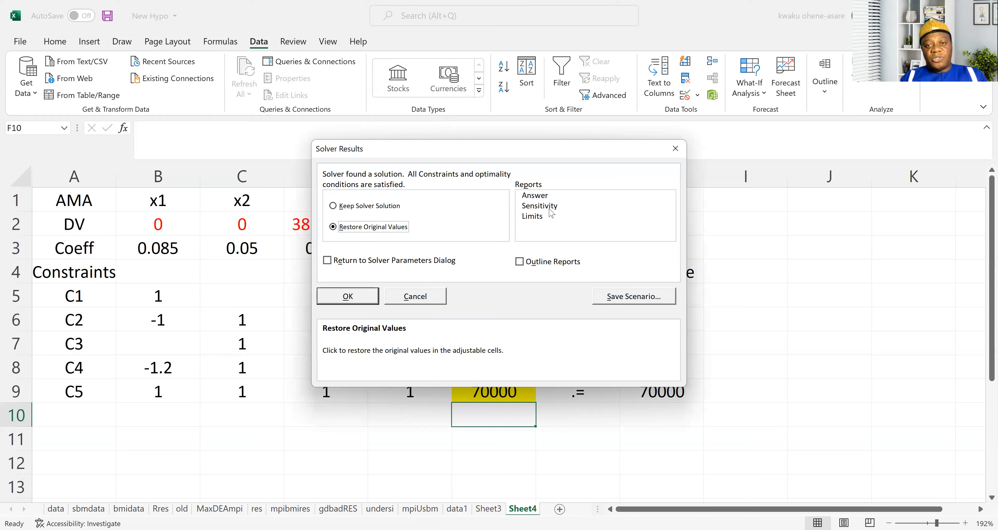
pyautogui.click(551, 211)
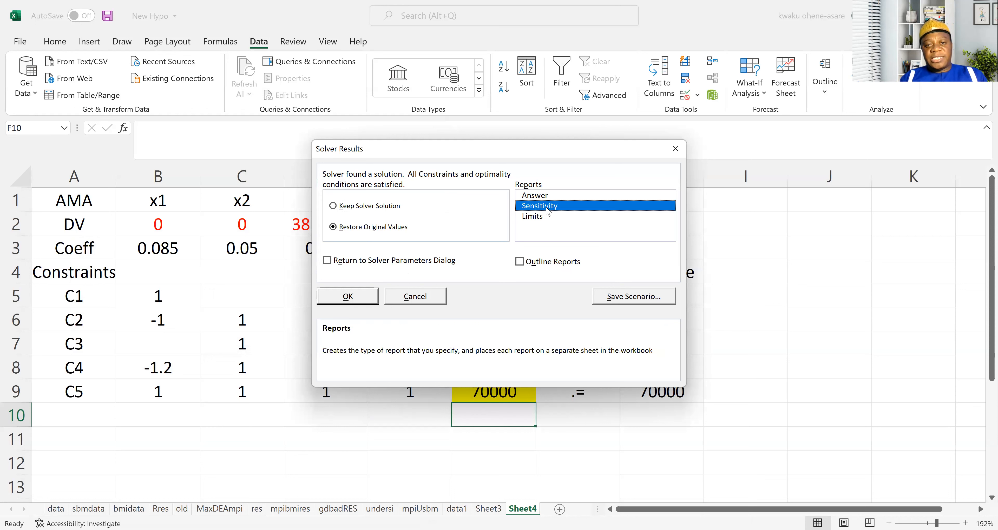
pyautogui.click(356, 297)
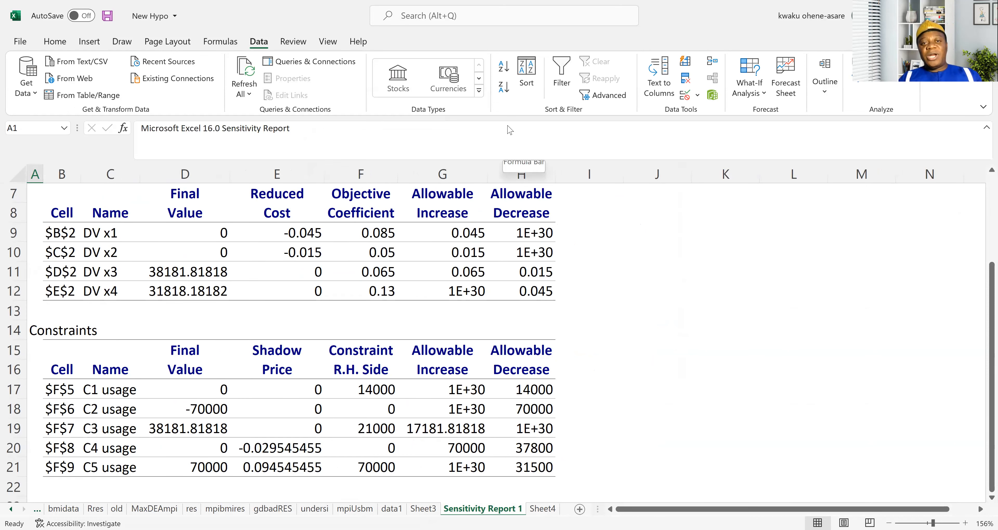
pyautogui.hotkey('alt', 'Tab')
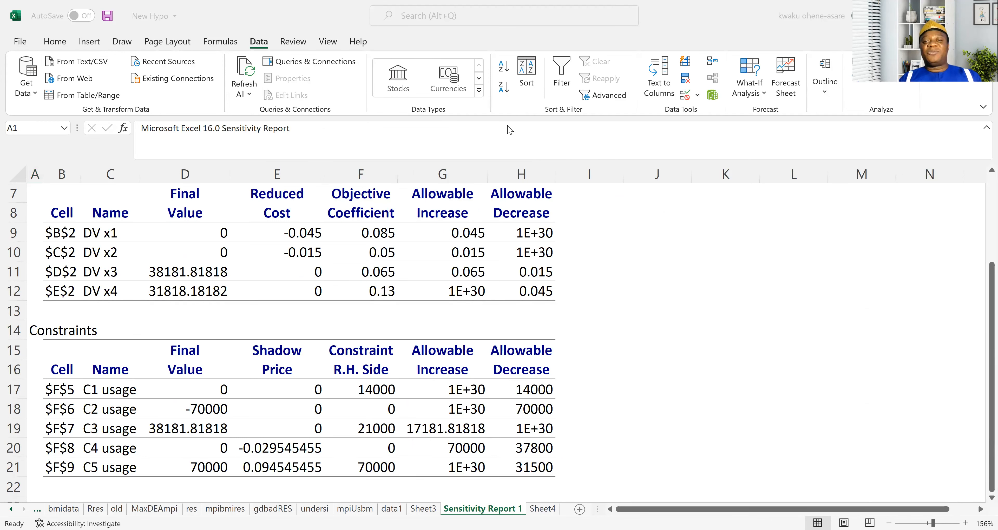